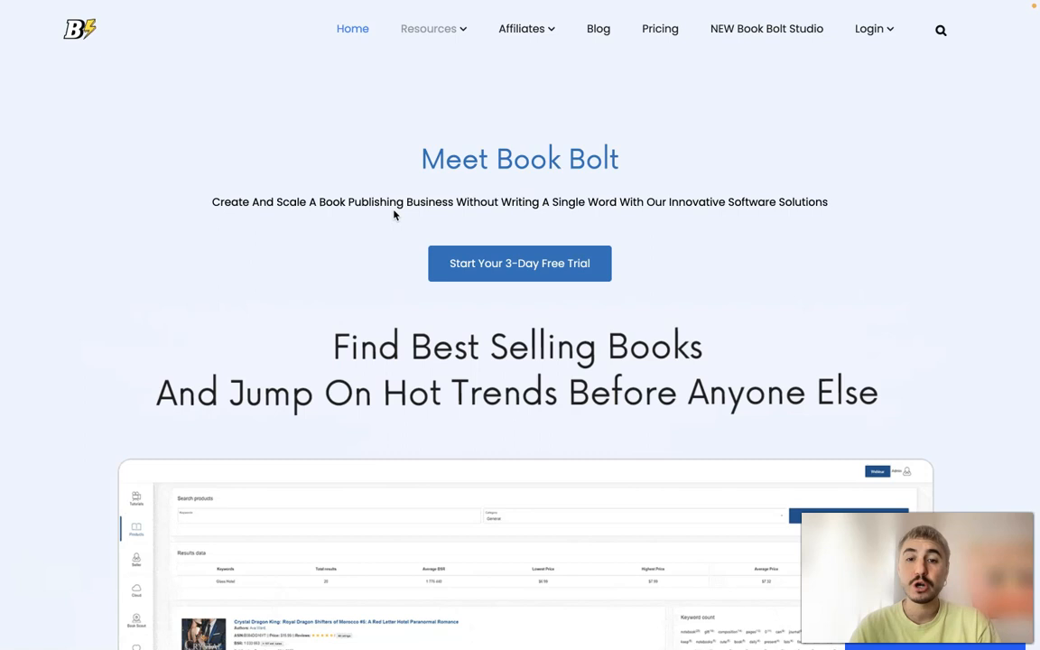
# - Review the Book Bolt home page's introduction and its customer-driven research features
pyautogui.scroll(-3, 394, 214)
pyautogui.scroll(-1, 393, 214)
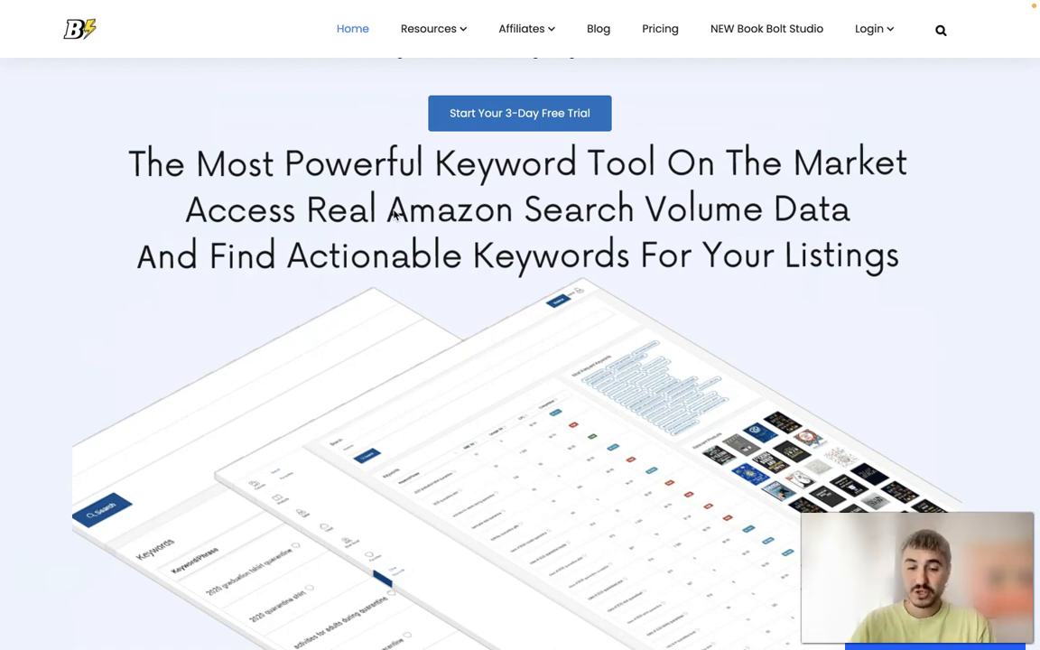
pyautogui.scroll(-10, 394, 213)
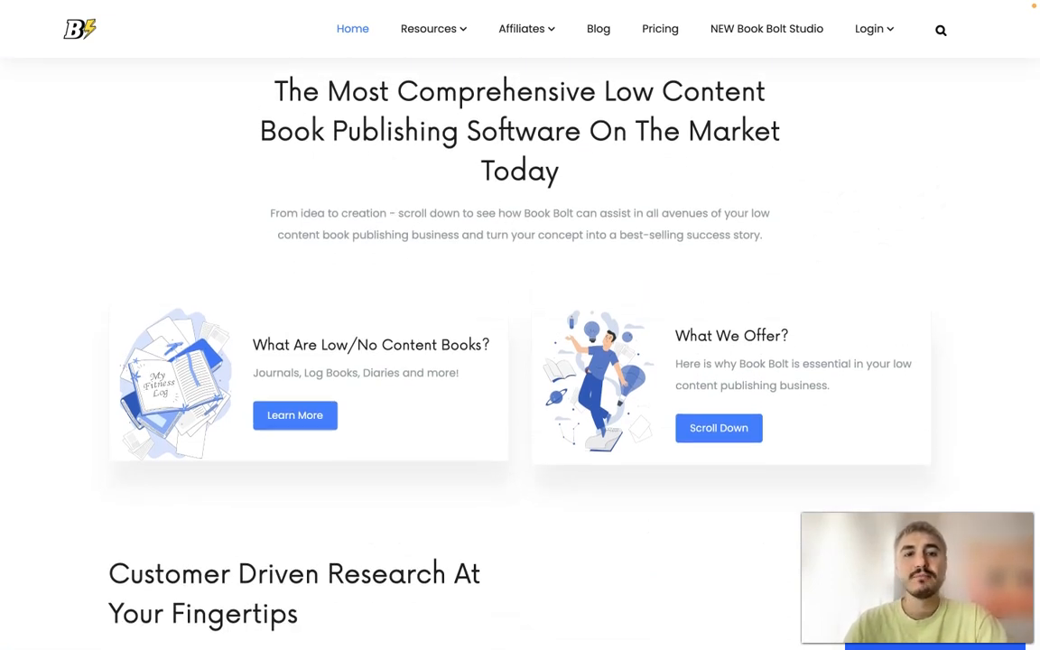
pyautogui.scroll(-5, 765, 176)
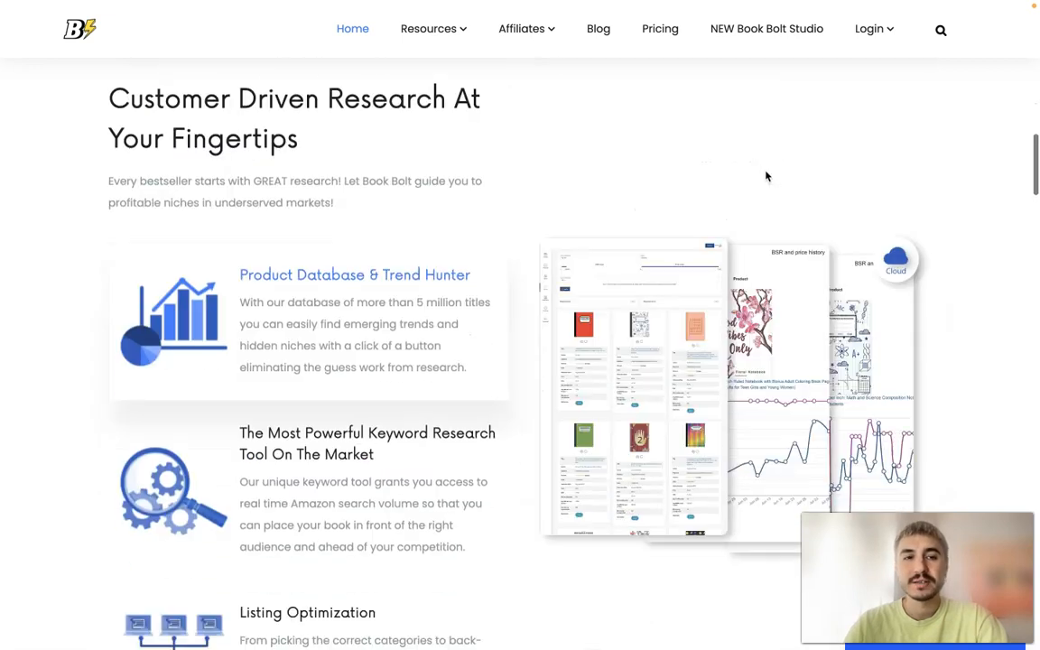
pyautogui.scroll(-2, 473, 225)
pyautogui.scroll(1, 473, 225)
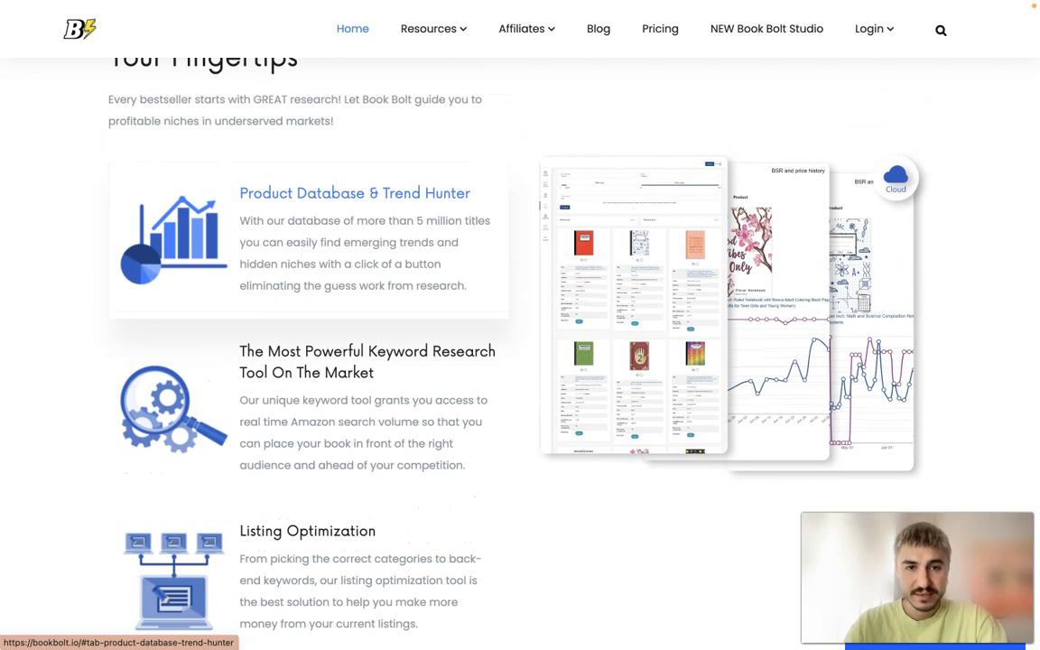
pyautogui.scroll(-1, 437, 217)
pyautogui.scroll(-1, 397, 349)
pyautogui.scroll(-5, 397, 349)
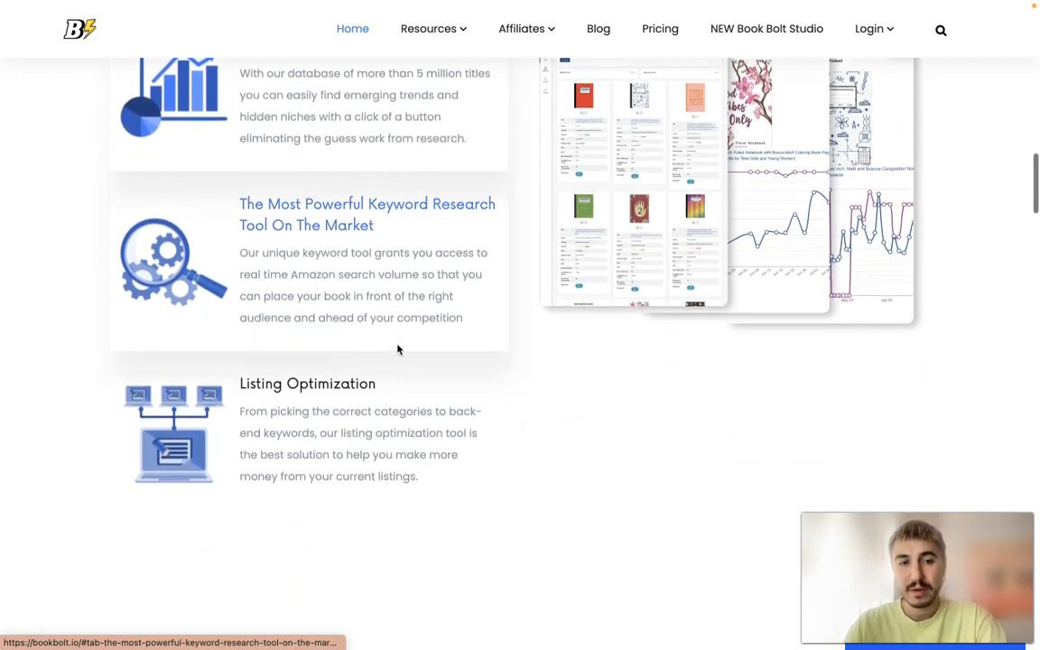
# - Examine the home page sections on Book Bolt Studio, enhanced interior creation and time-saving utilities
pyautogui.scroll(-3, 397, 349)
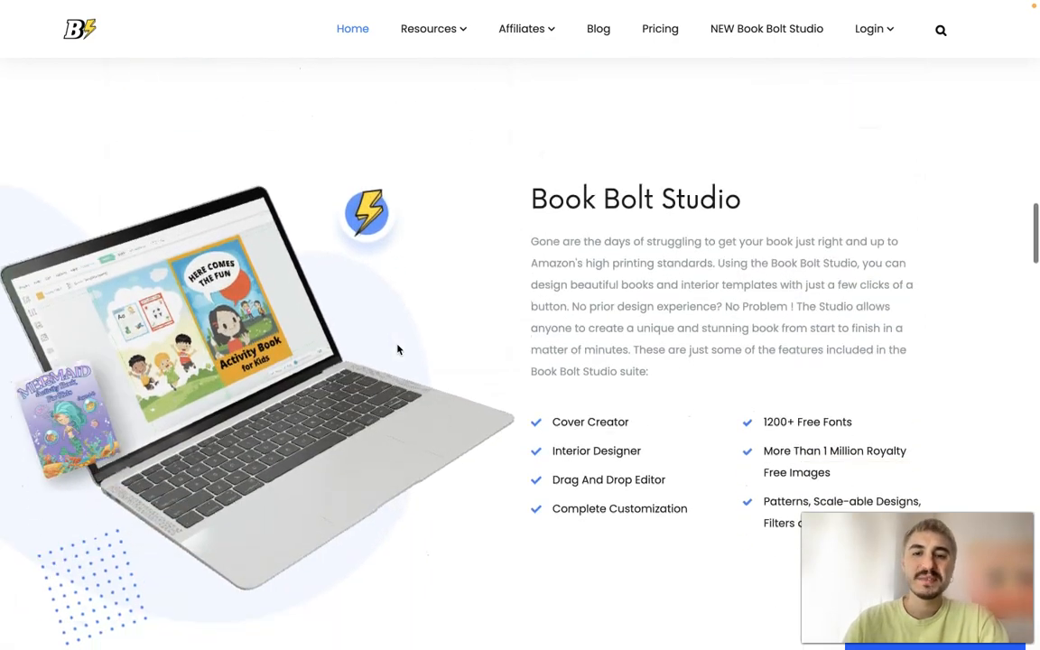
pyautogui.scroll(-1, 670, 345)
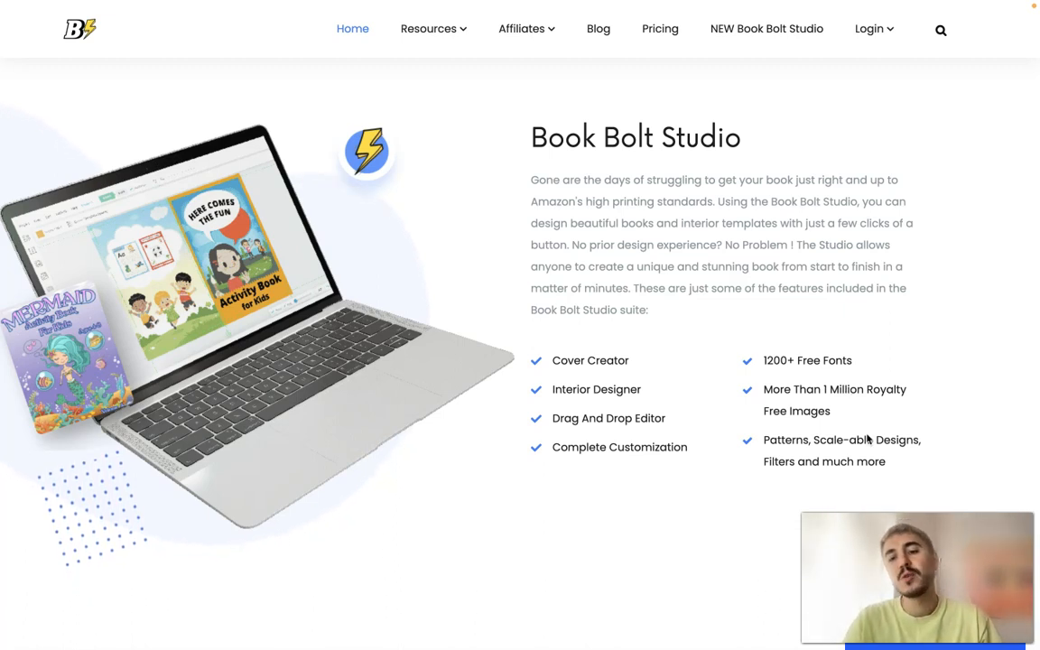
pyautogui.scroll(-1, 869, 438)
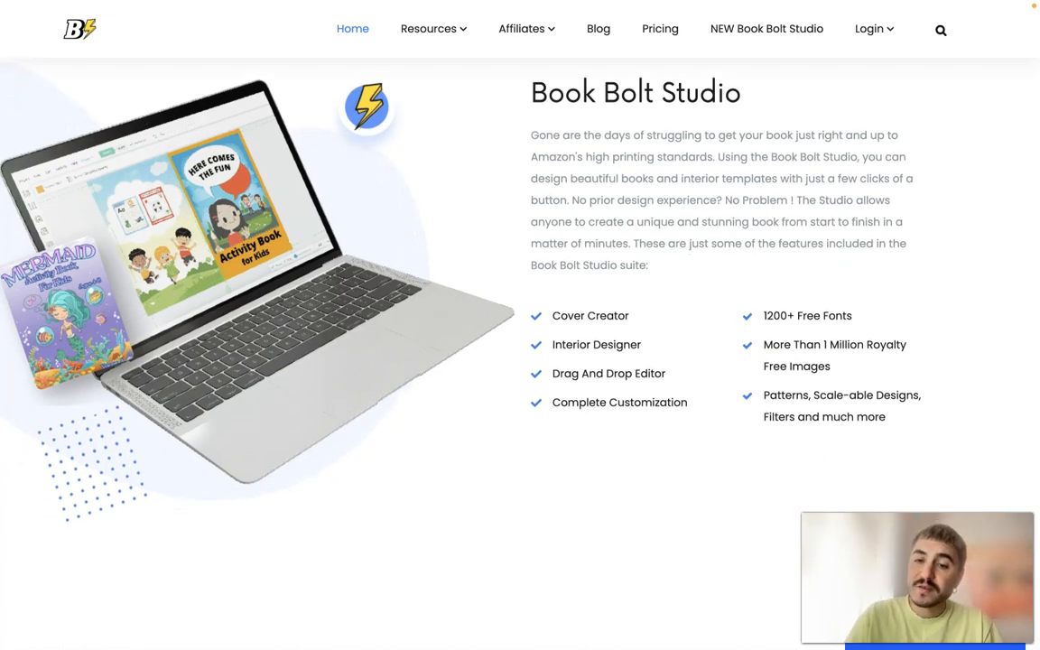
pyautogui.scroll(-6, 517, 453)
pyautogui.scroll(2, 517, 453)
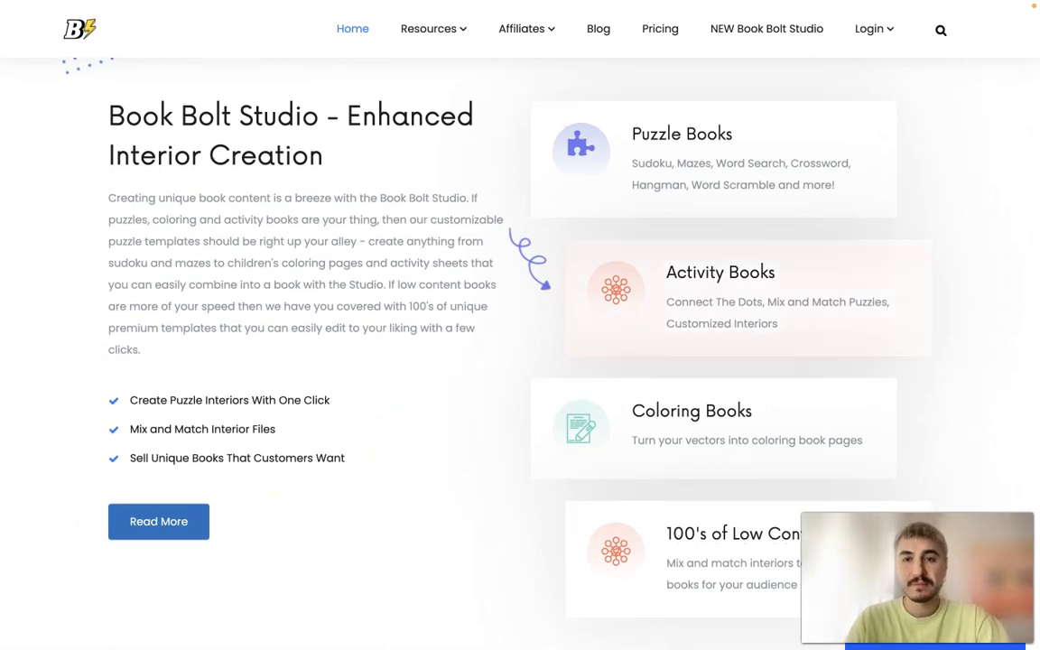
pyautogui.scroll(-3, 516, 453)
pyautogui.scroll(3, 964, 303)
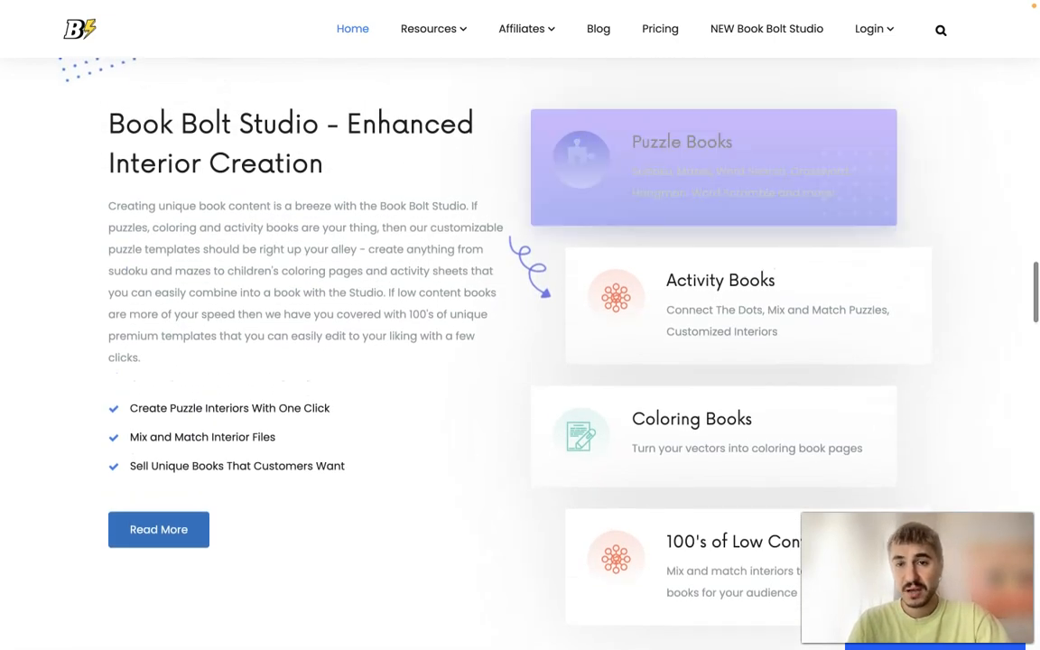
pyautogui.scroll(-1, 964, 305)
pyautogui.scroll(-1, 842, 408)
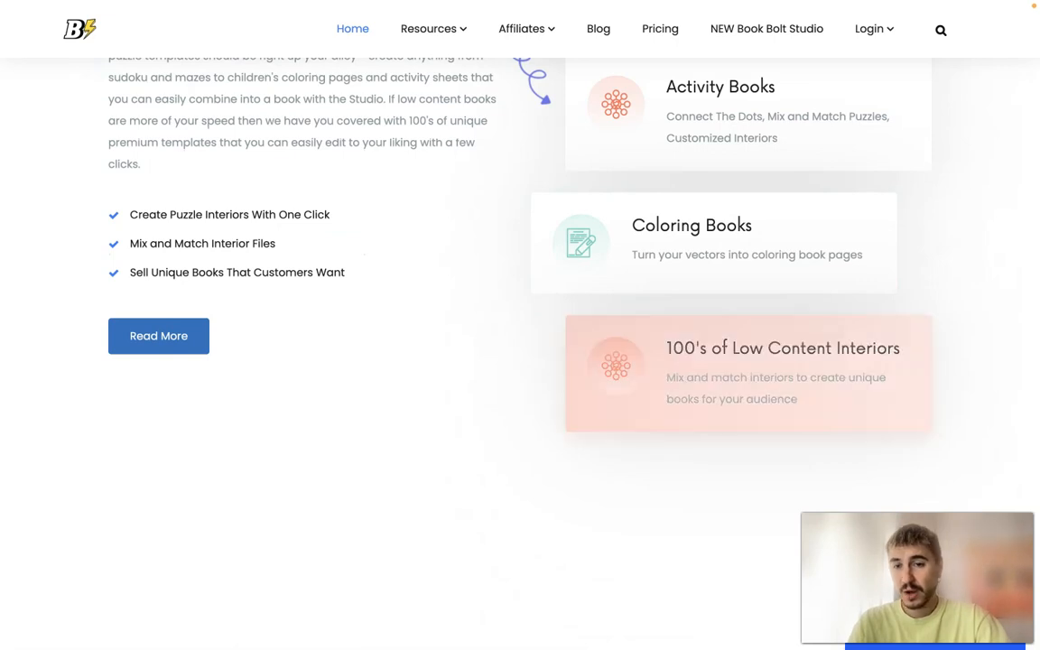
pyautogui.scroll(-5, 776, 434)
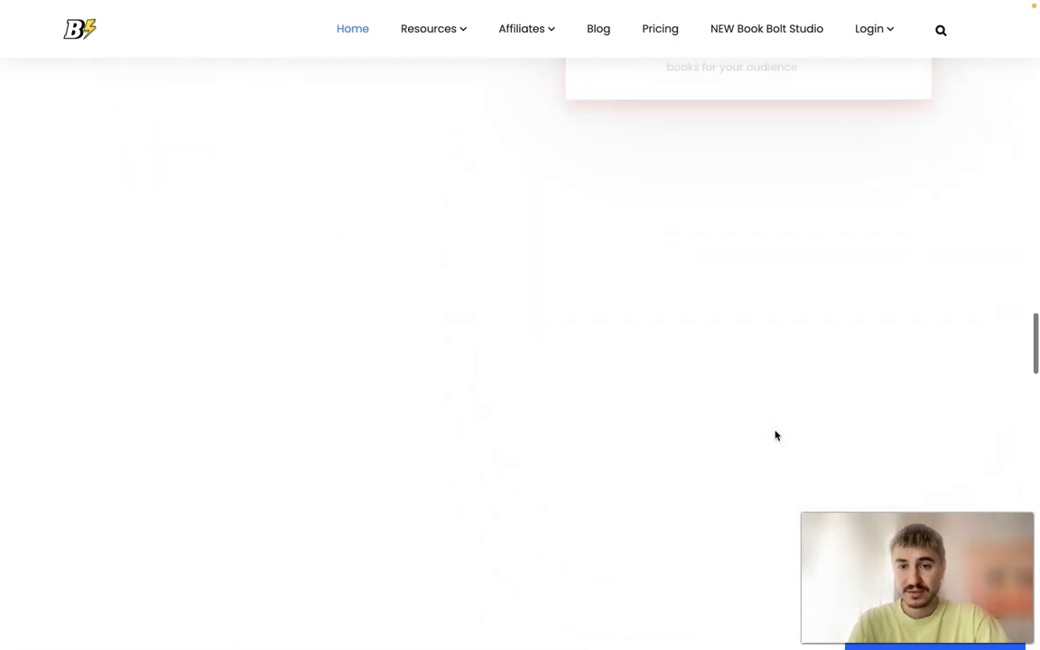
pyautogui.scroll(1, 775, 435)
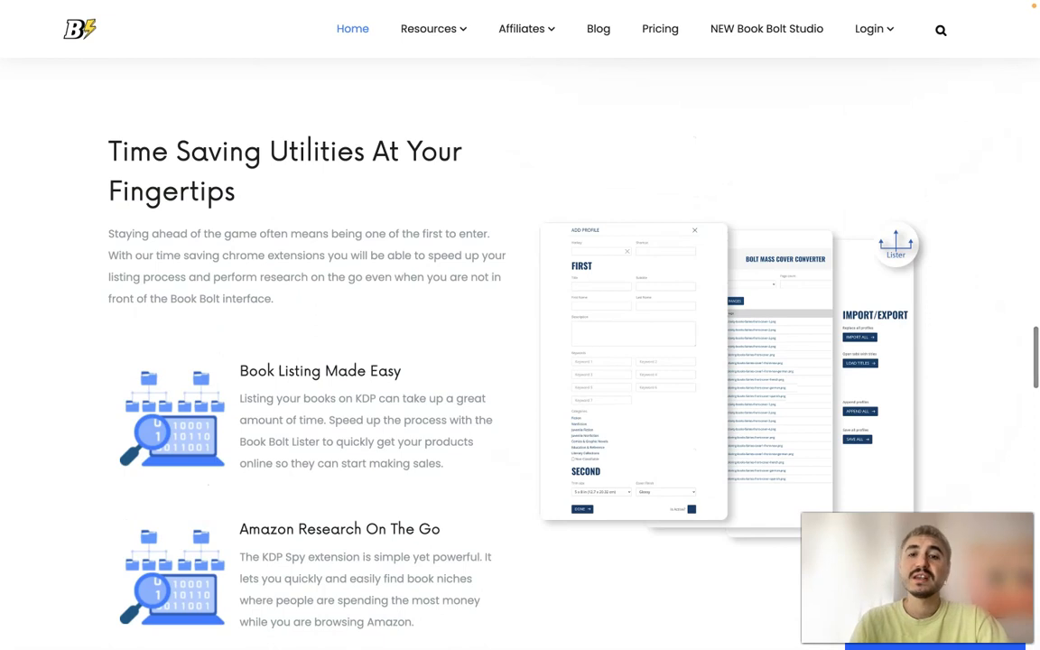
pyautogui.scroll(-1, 804, 173)
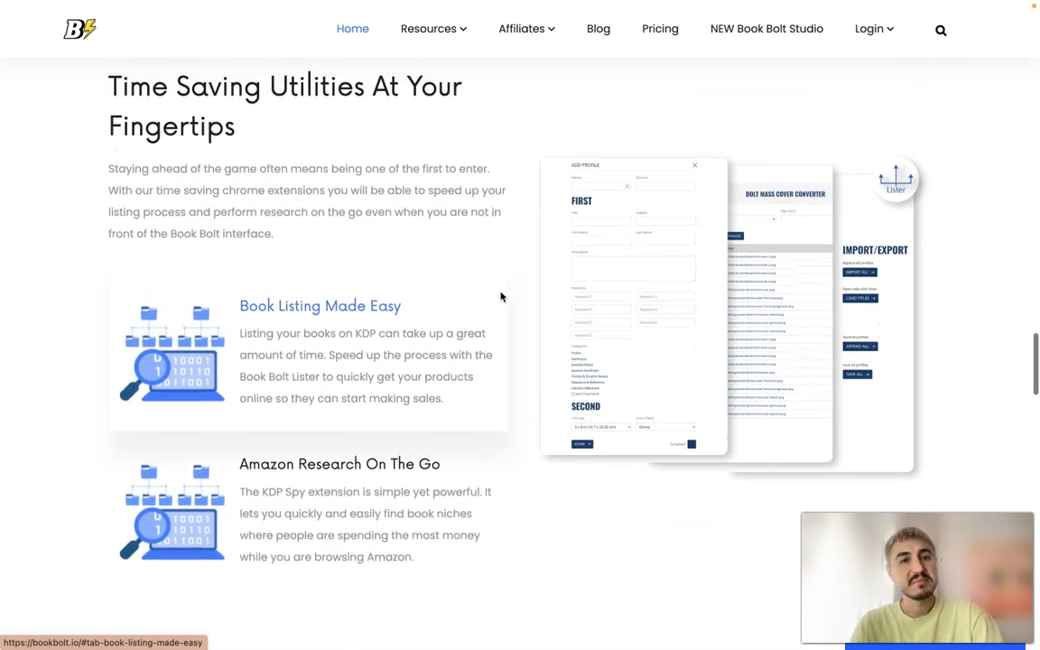
pyautogui.scroll(-10, 501, 296)
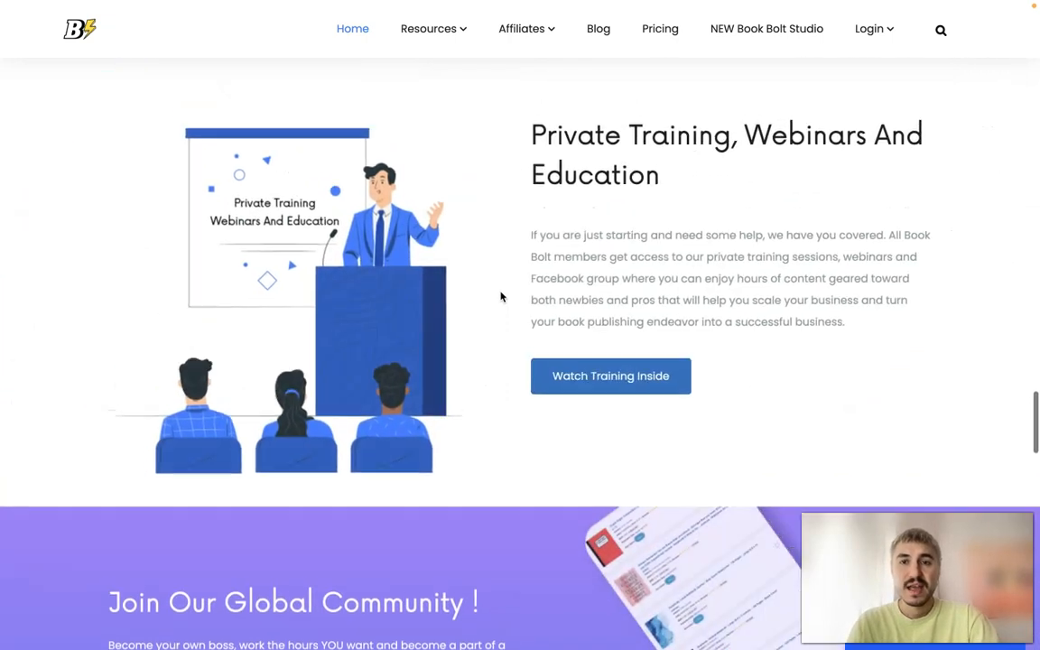
# - Compare the features of the Monthly Newbie and Monthly Pro pricing plans
pyautogui.scroll(-2, 501, 296)
pyautogui.scroll(-12, 501, 297)
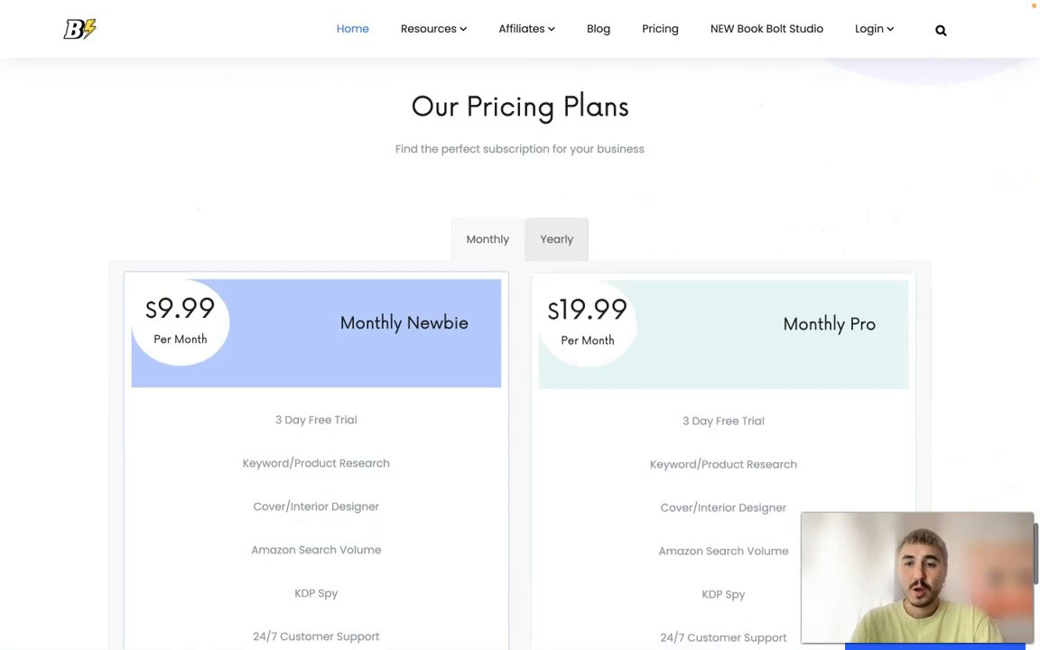
pyautogui.scroll(-2, 1011, 290)
pyautogui.scroll(-1, 1012, 290)
pyautogui.scroll(1, 1012, 290)
pyautogui.scroll(-3, 1012, 290)
pyautogui.scroll(3, 1012, 290)
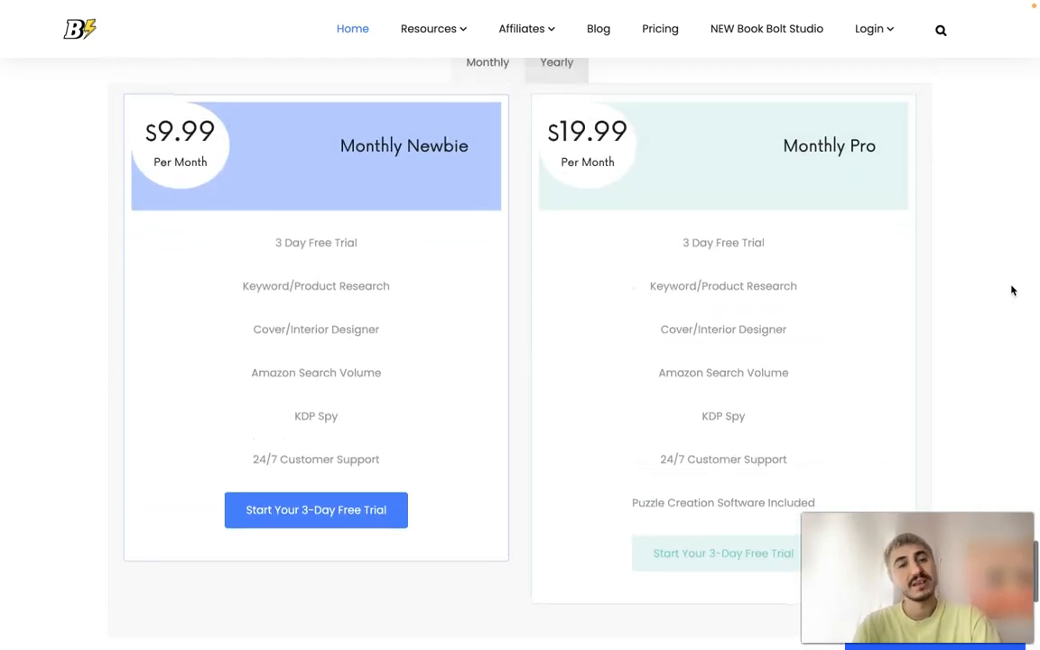
pyautogui.scroll(1, 474, 460)
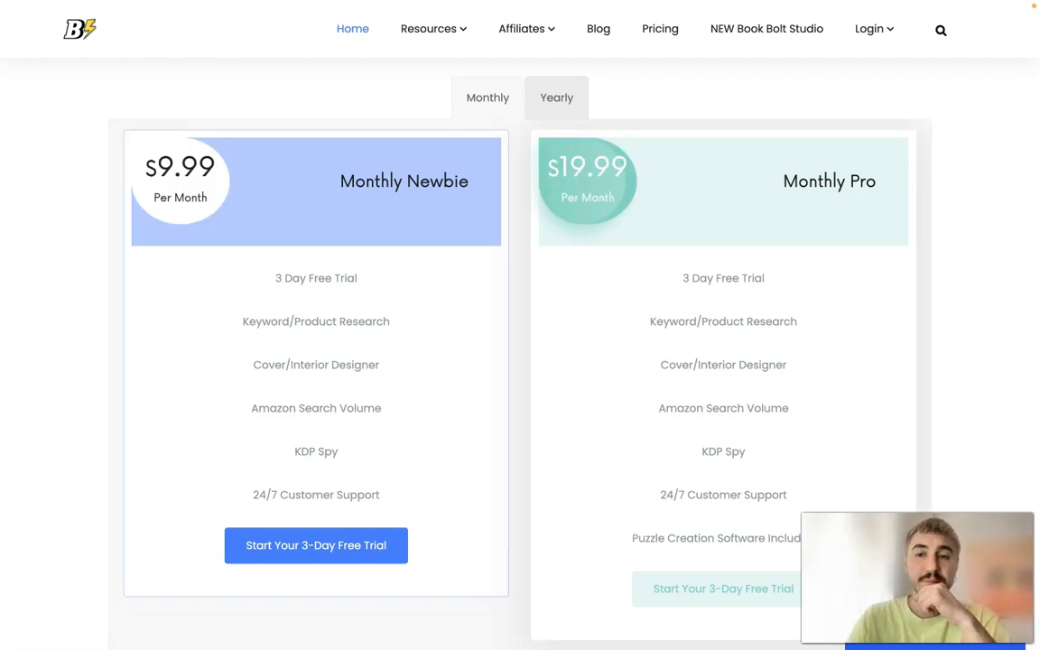
pyautogui.scroll(-2, 520, 325)
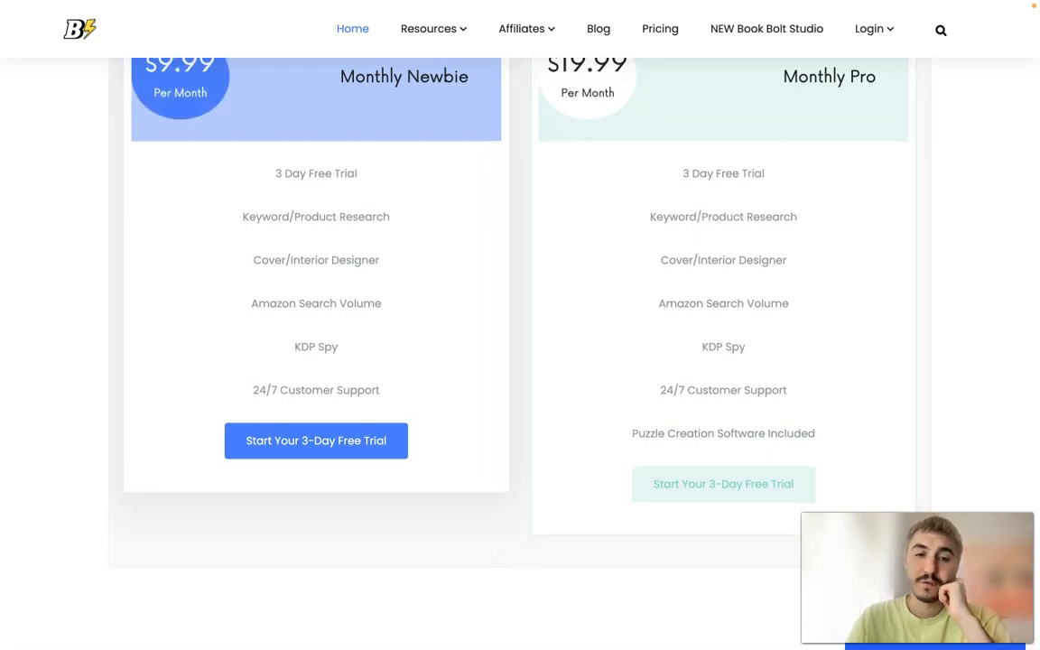
pyautogui.scroll(15, 457, 480)
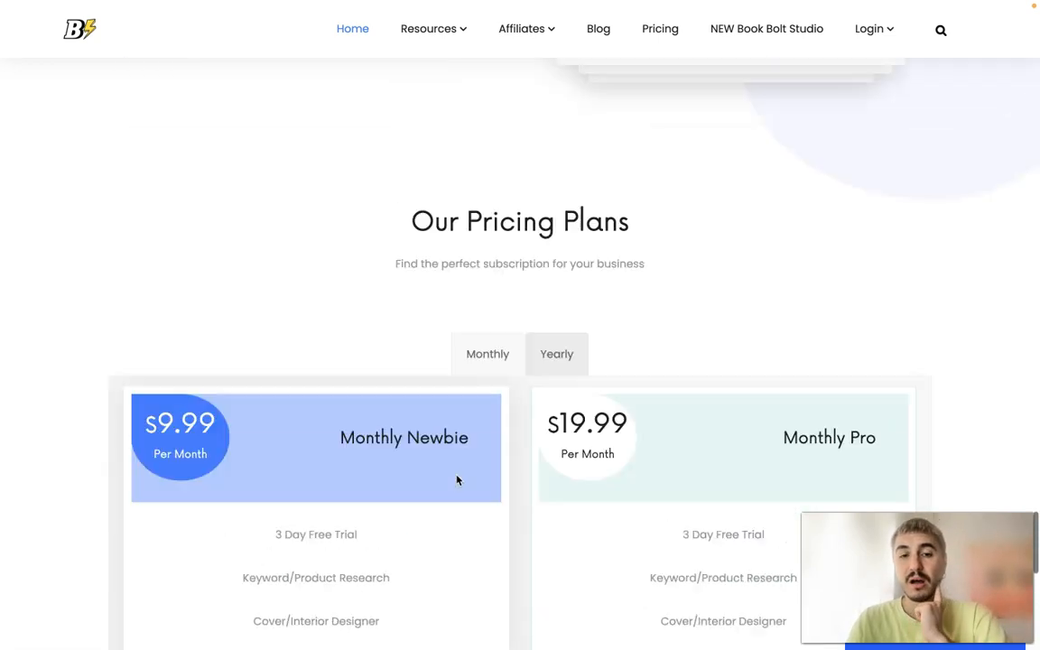
pyautogui.scroll(5, 456, 480)
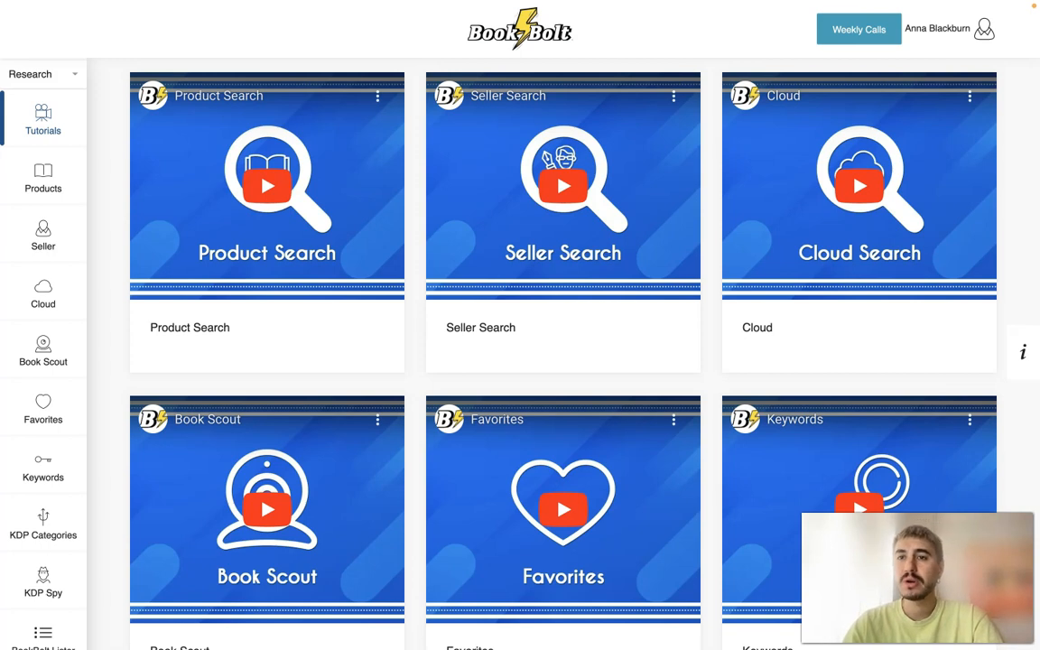
# - Open Book Bolt Studio from the account options and start a new project of type Paperback: Cover and Interior
pyautogui.click(984, 30)
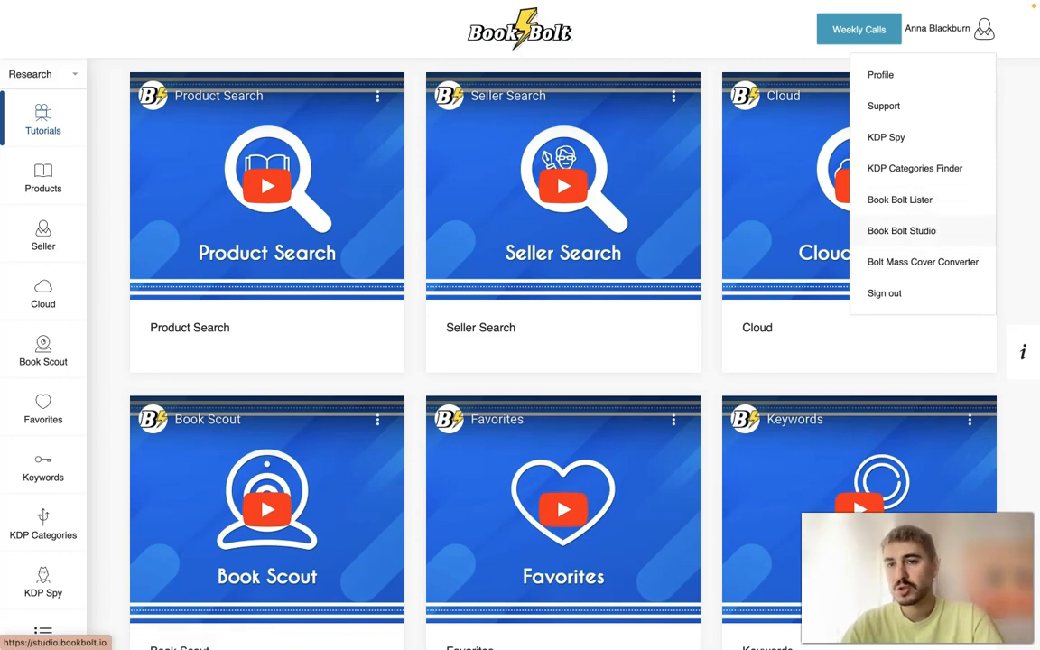
pyautogui.click(901, 231)
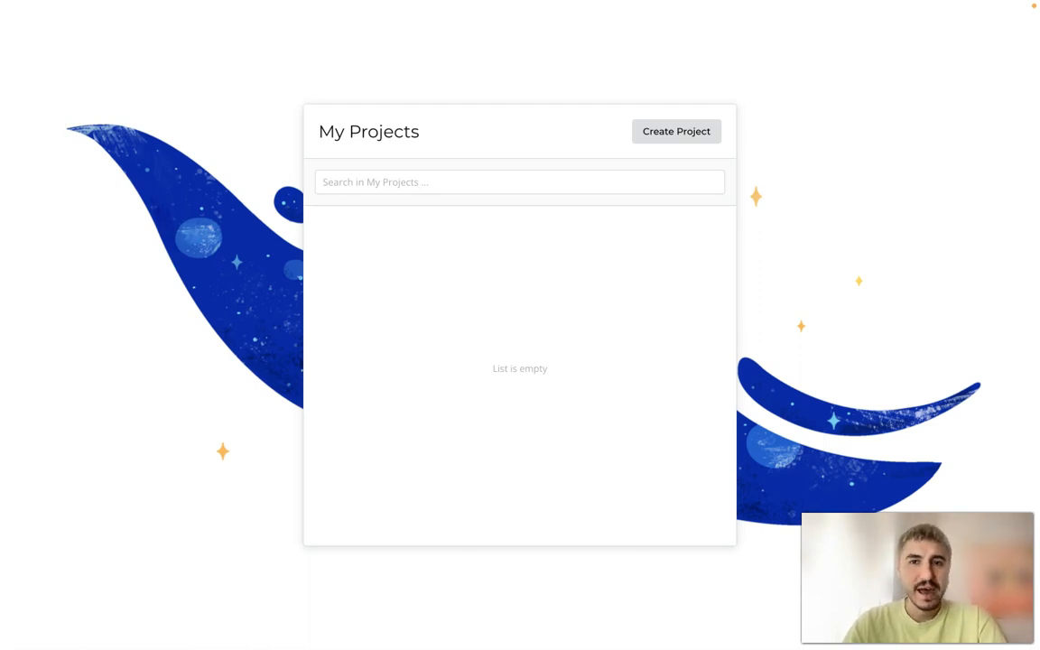
pyautogui.click(676, 131)
pyautogui.click(442, 209)
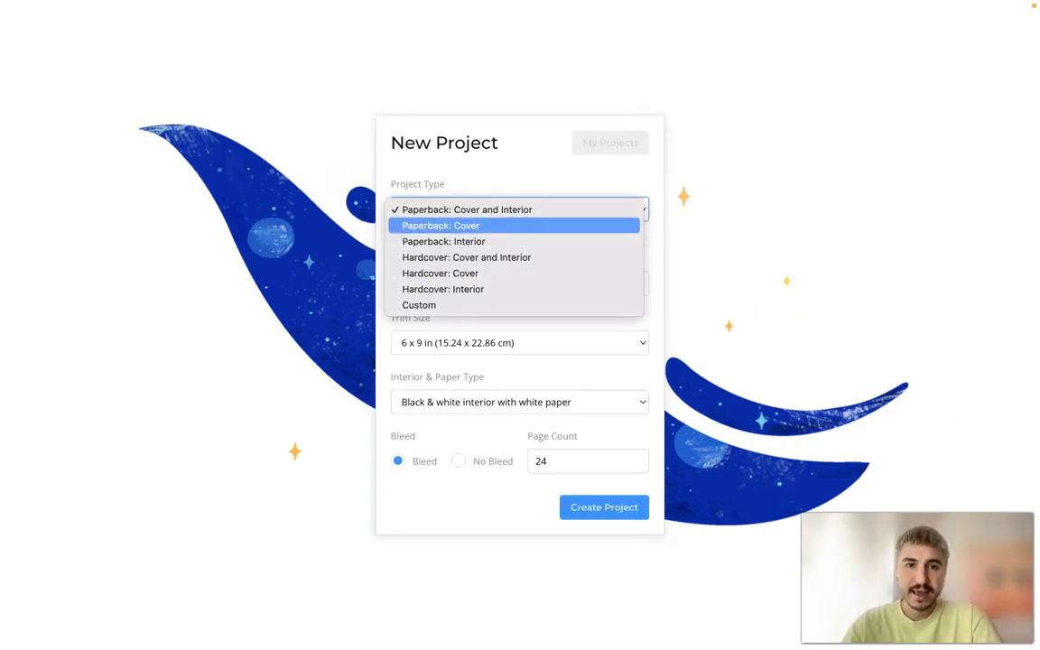
pyautogui.click(569, 209)
# - Name the new project Wildlife and choose the 6 x 9 in (15.24 x 22.86 cm) trim size
pyautogui.click(463, 285)
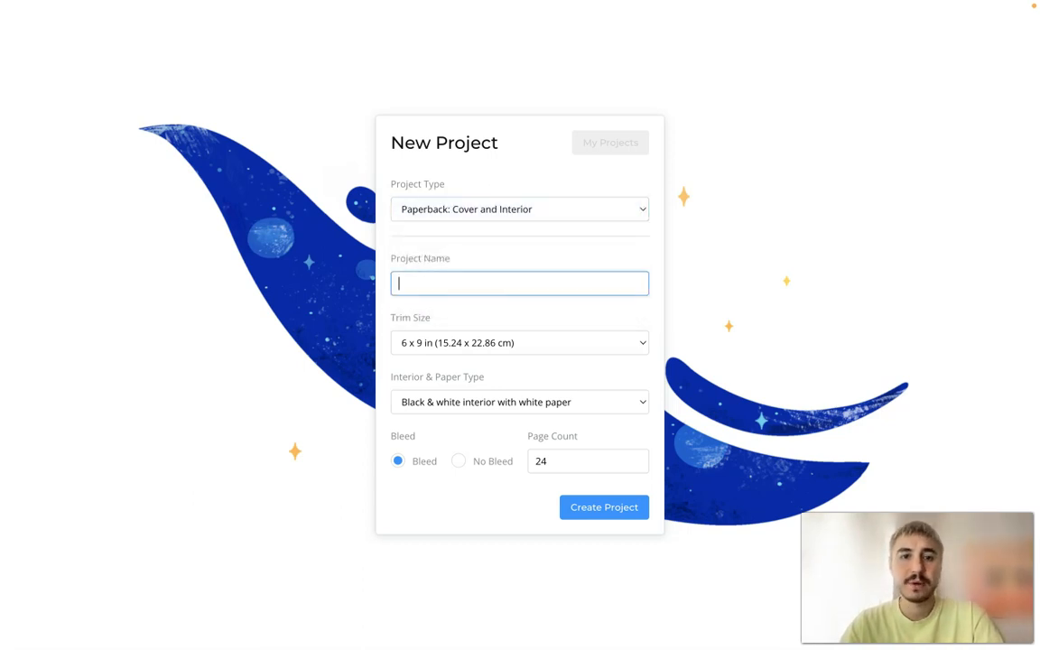
pyautogui.write('Wild')
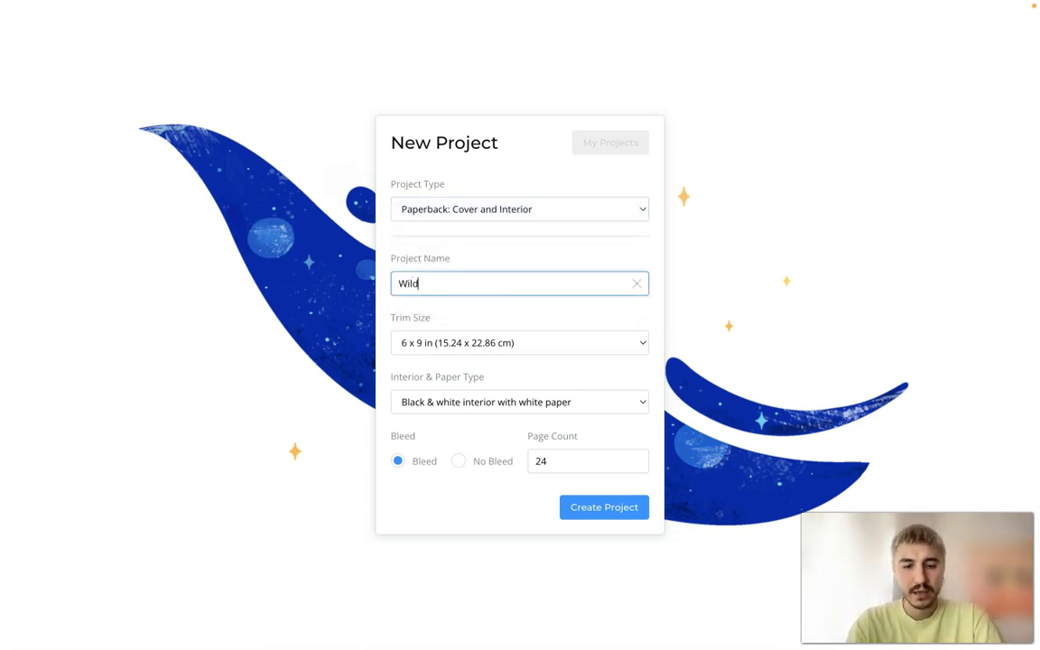
pyautogui.write('life')
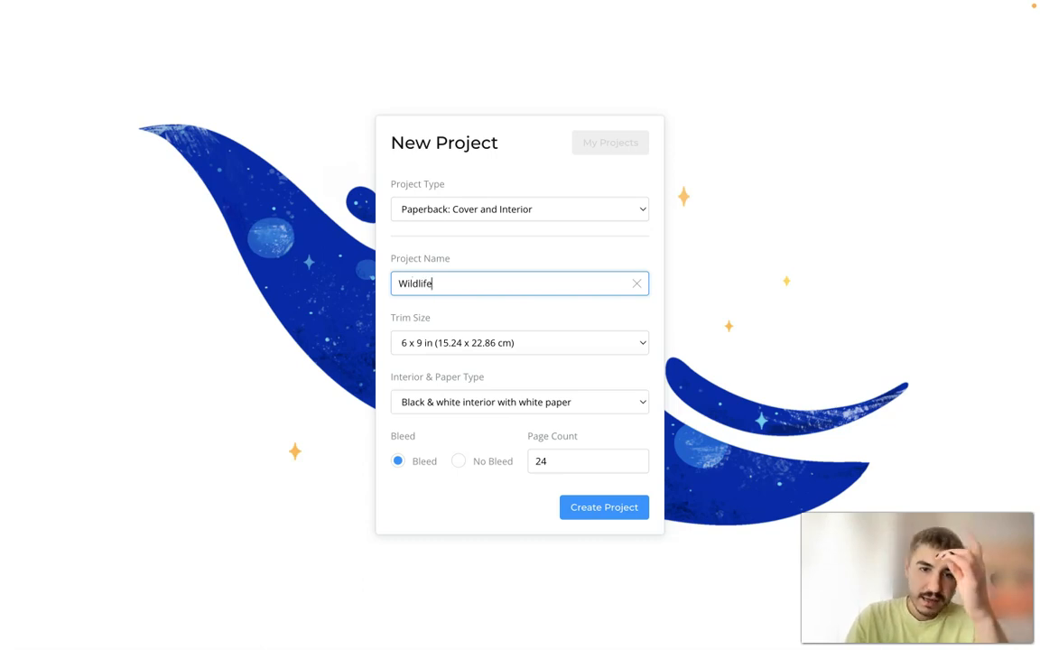
pyautogui.click(505, 343)
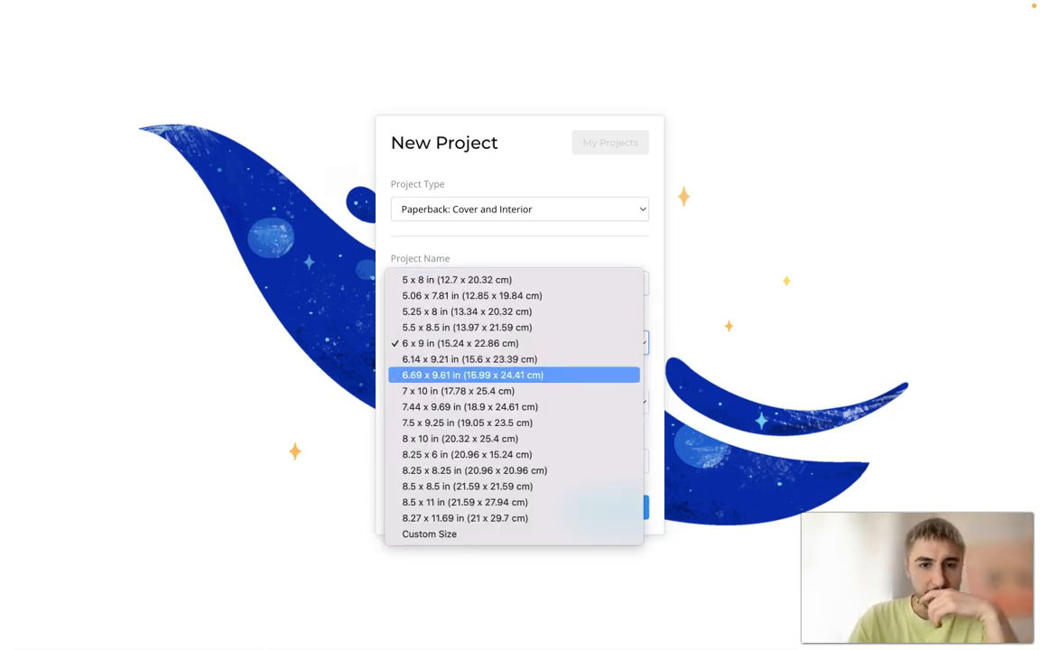
pyautogui.click(451, 343)
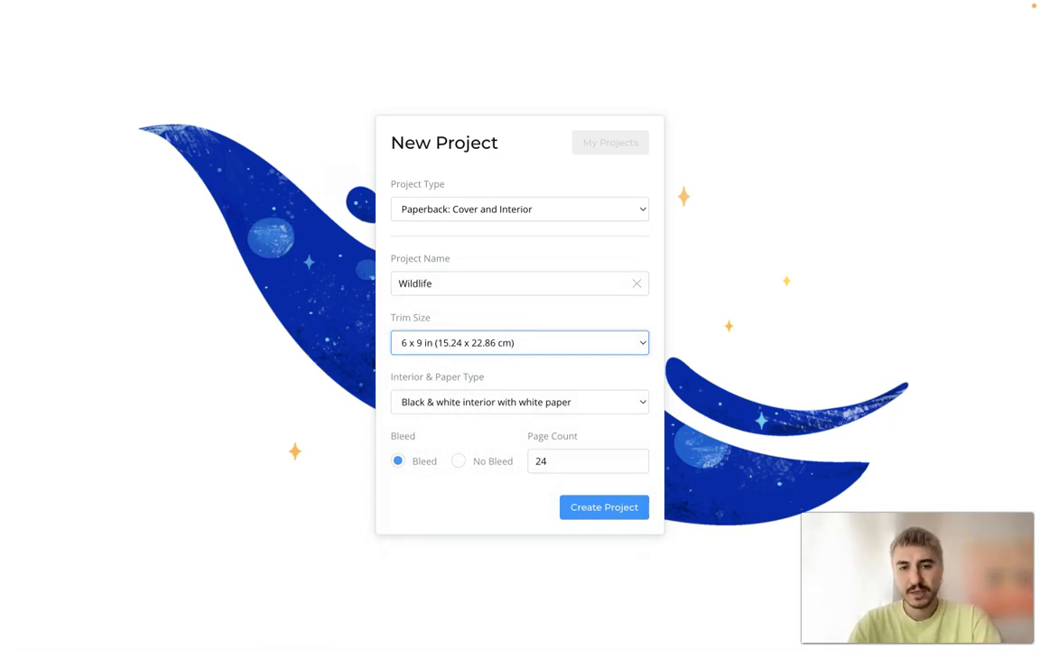
# - Try to create the project with a page count of 15
pyautogui.click(552, 462)
pyautogui.press('BackSpace')
pyautogui.press('BackSpace')
pyautogui.write('15')
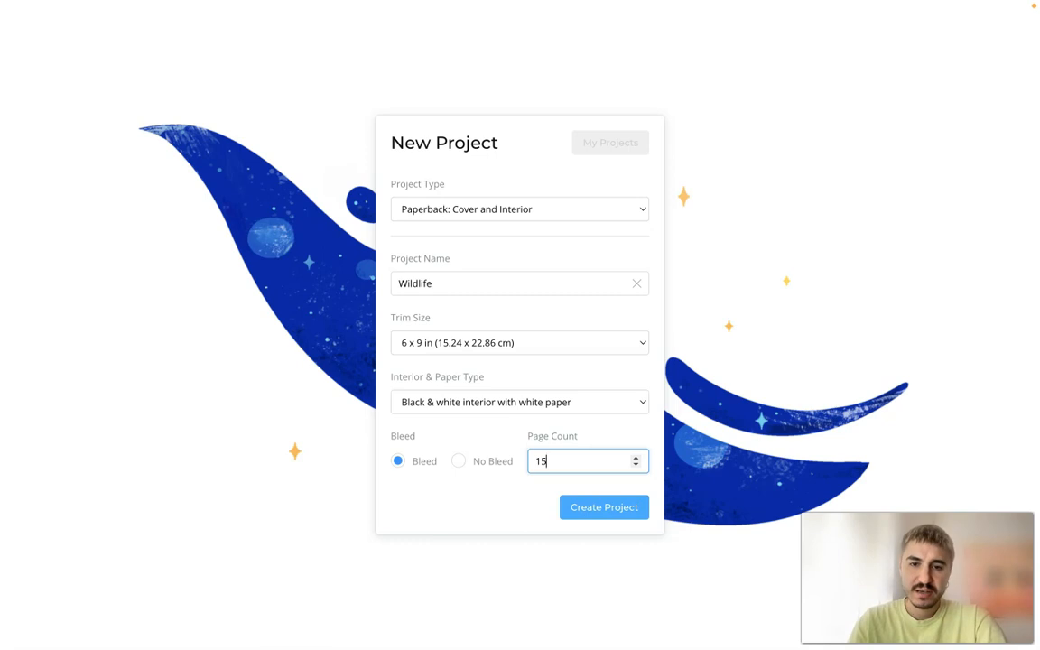
pyautogui.click(598, 509)
# - Set the page count to 25 and create the Wildlife project
pyautogui.click(573, 451)
pyautogui.press('super+a')
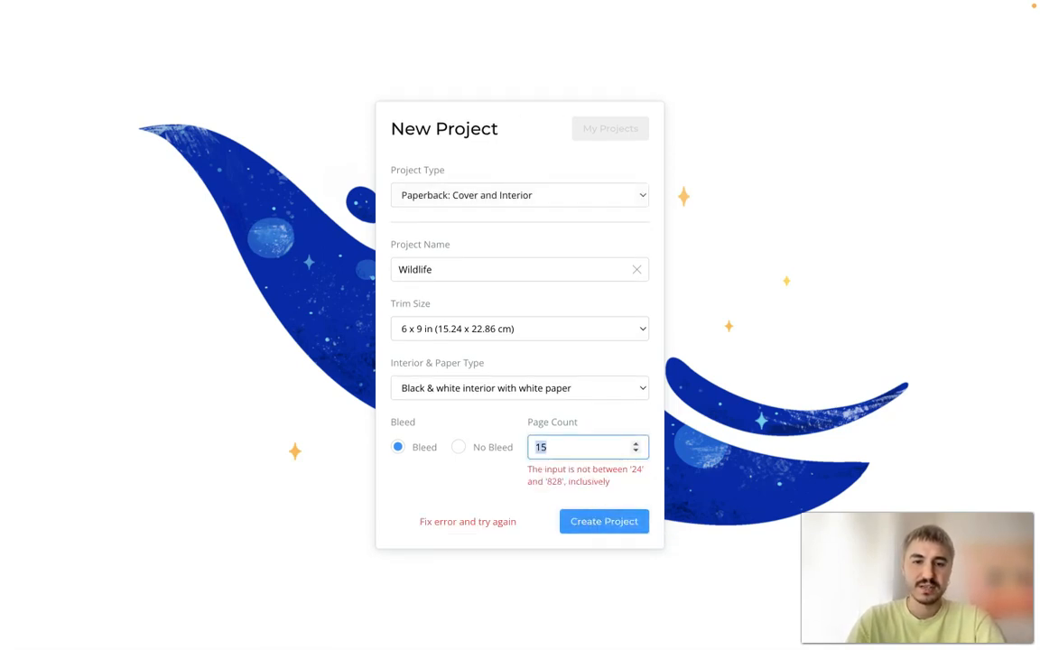
pyautogui.write('25')
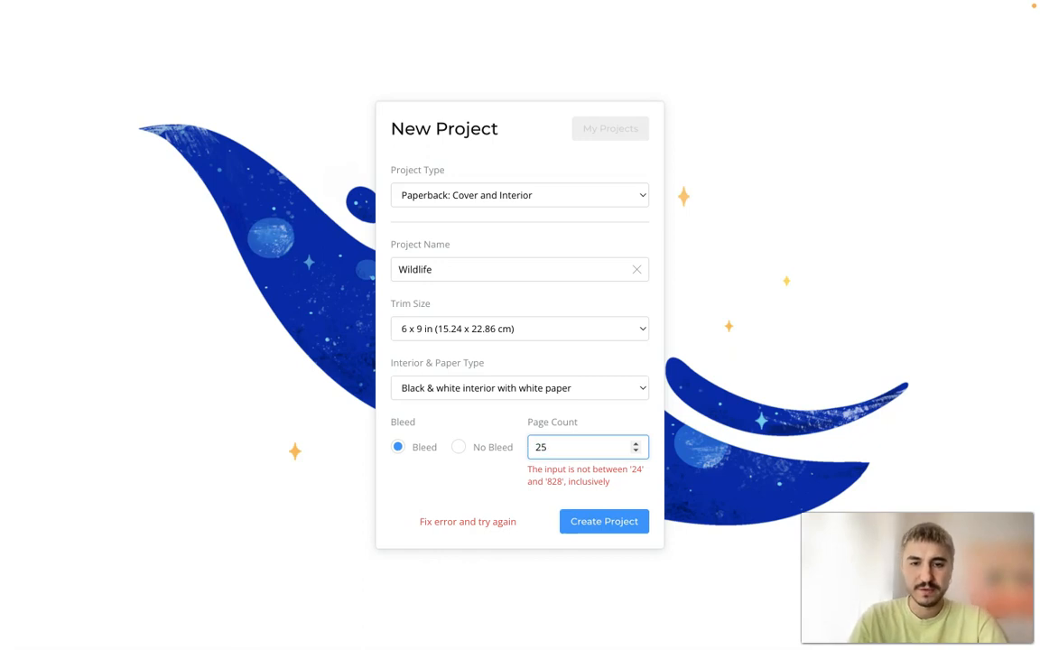
pyautogui.click(582, 523)
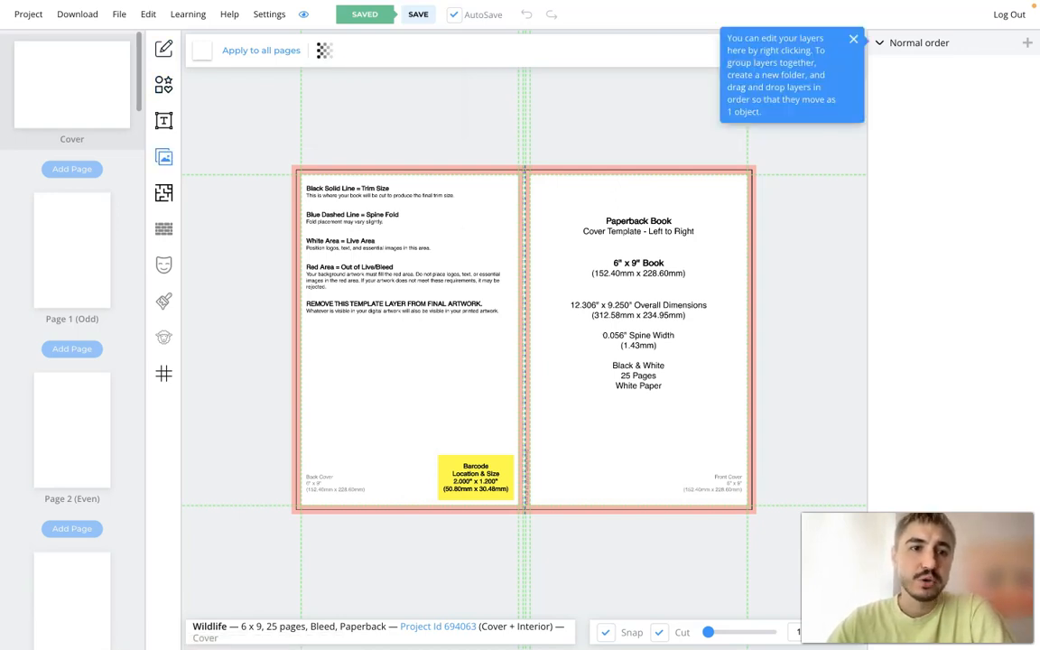
# - Open the image library and search the Pixabay stock images for "wild"
pyautogui.click(163, 157)
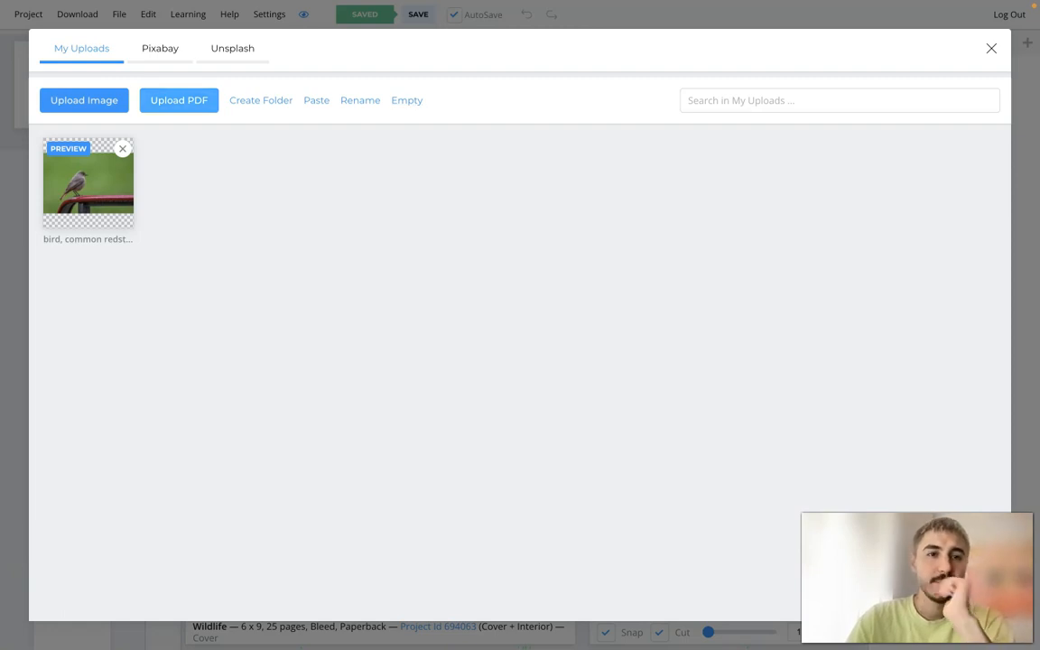
pyautogui.click(160, 48)
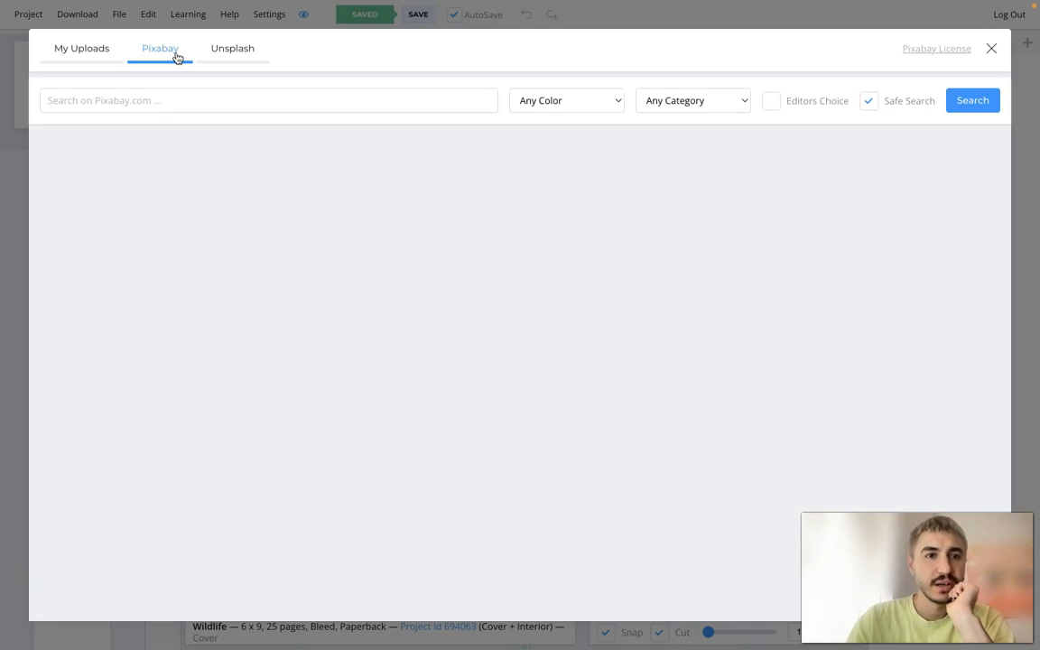
pyautogui.click(232, 48)
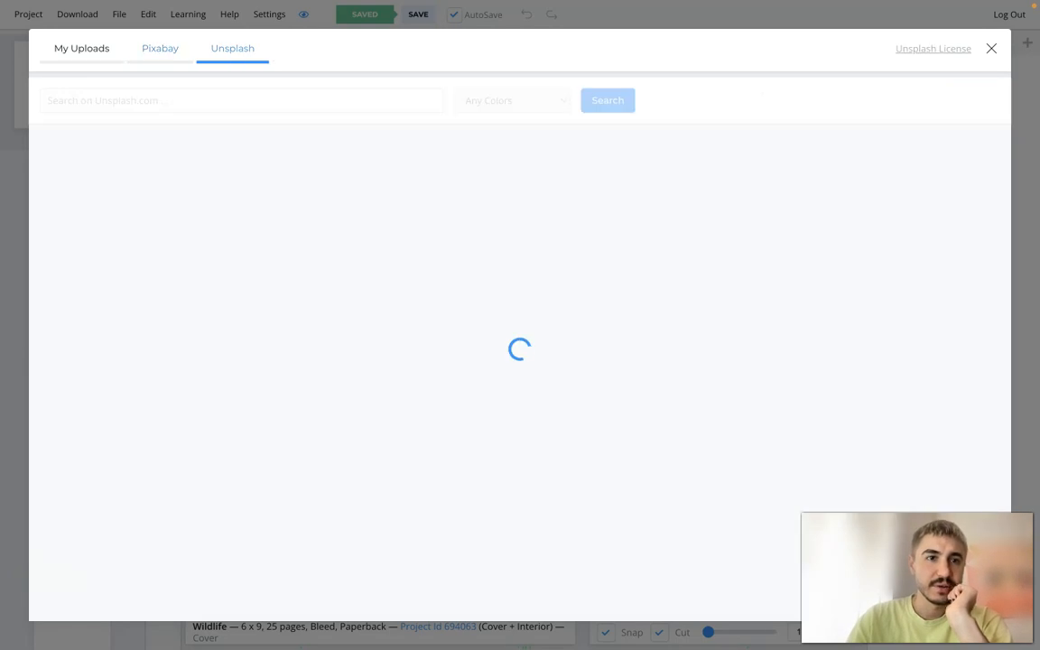
pyautogui.click(160, 50)
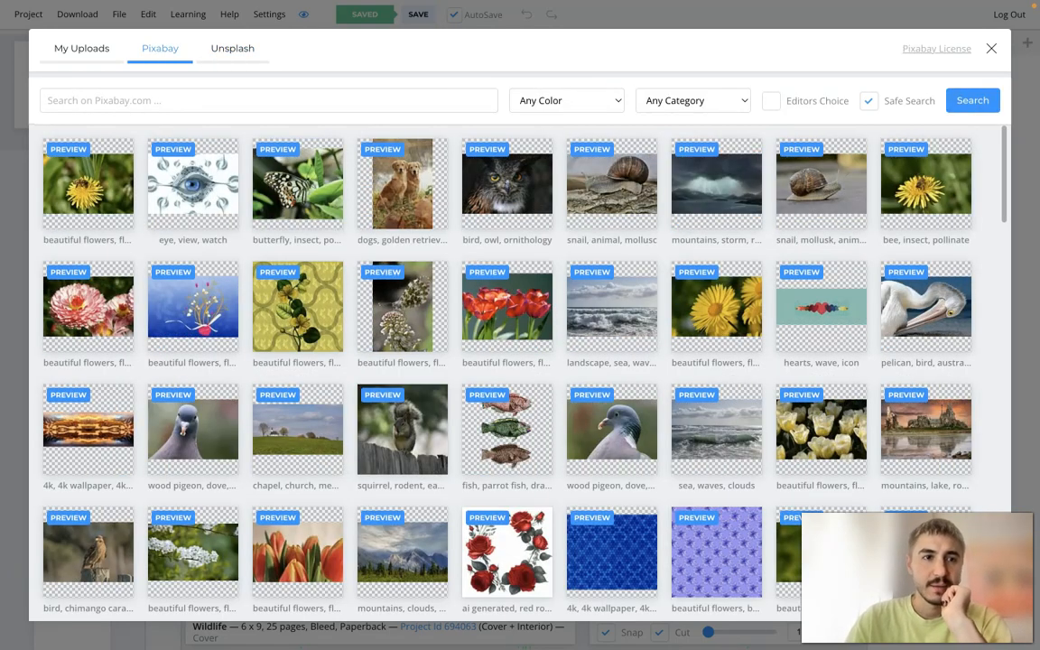
pyautogui.click(115, 94)
pyautogui.write('w')
pyautogui.press('BackSpace')
pyautogui.write('wild')
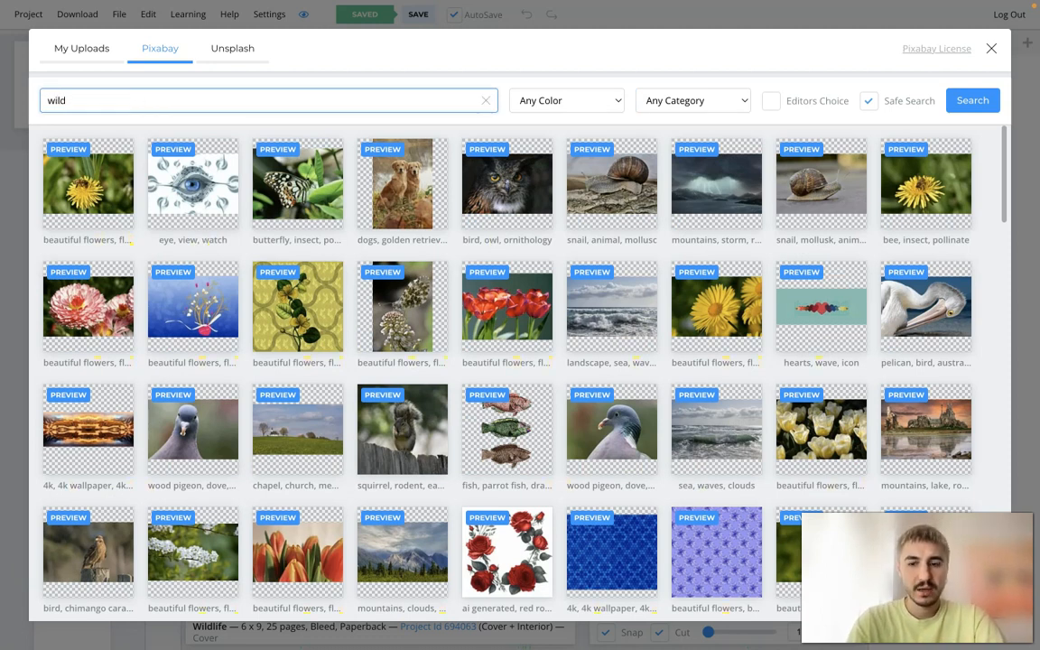
pyautogui.press('Return')
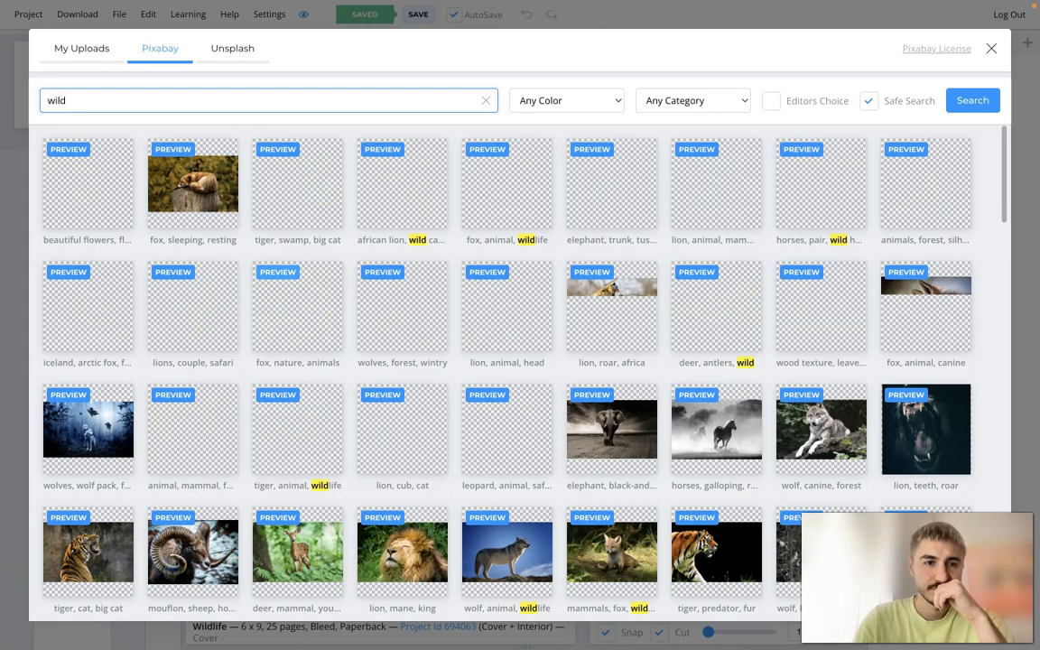
pyautogui.scroll(-1, 520, 361)
pyautogui.scroll(1, 537, 442)
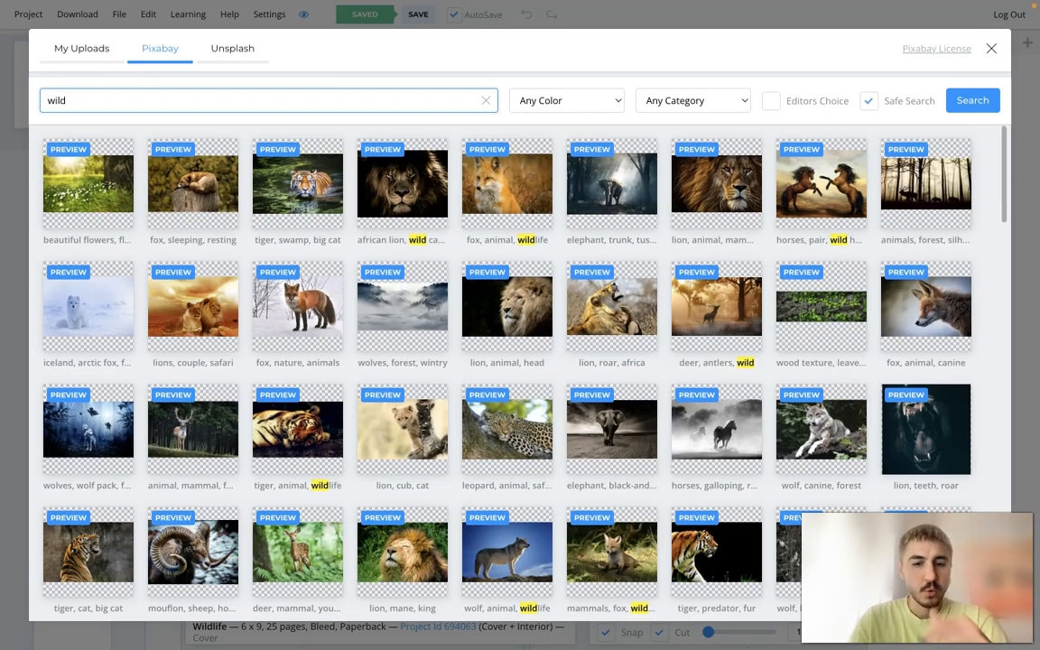
# - Search Pixabay for "wildlife" and add the image of birds flying through a cloudy sky to the cover
pyautogui.write('life')
pyautogui.press('Return')
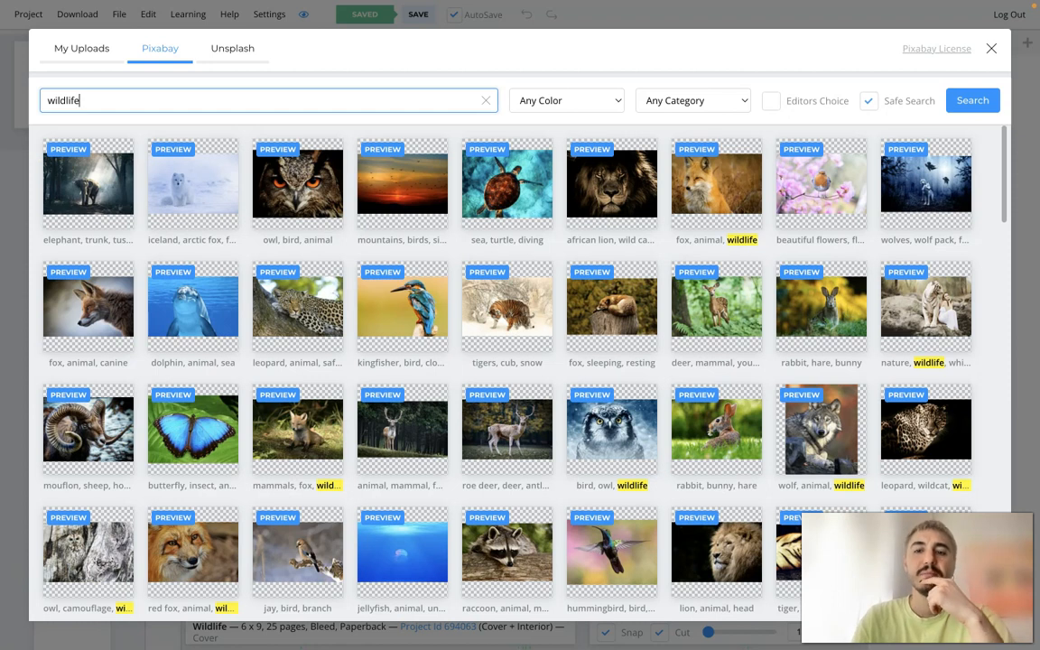
pyautogui.scroll(-3, 698, 279)
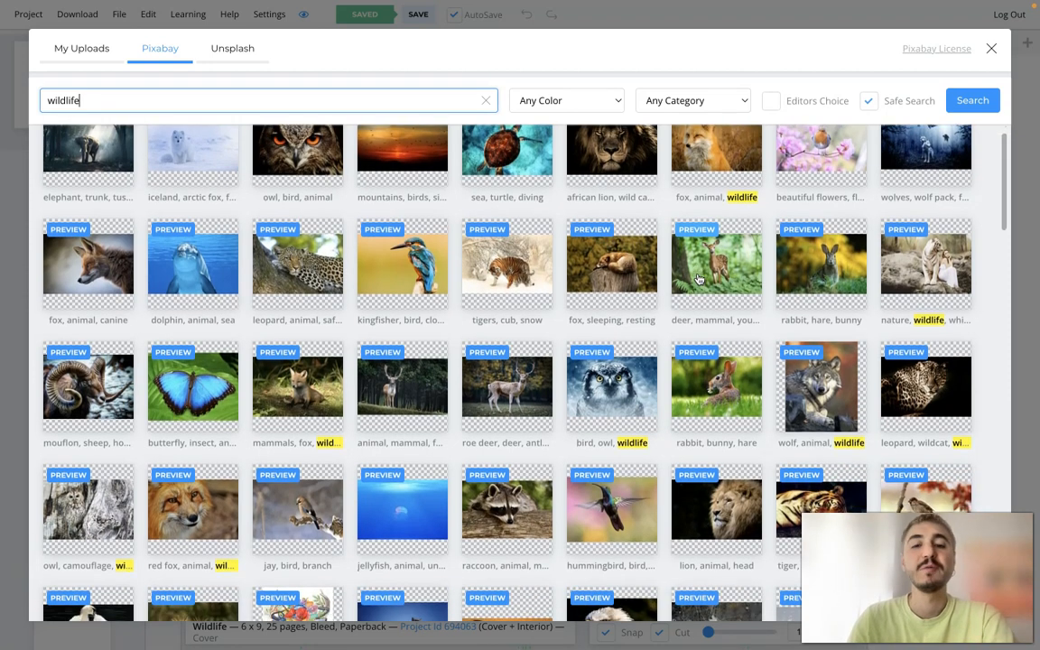
pyautogui.scroll(-1, 698, 279)
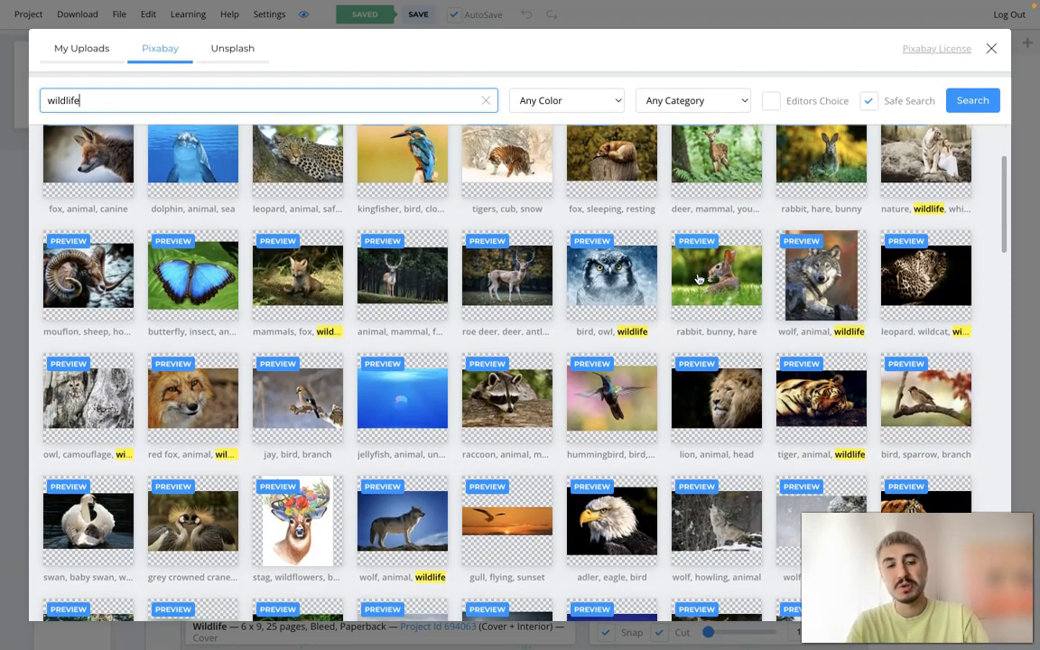
pyautogui.scroll(-4, 698, 278)
pyautogui.scroll(-1, 698, 279)
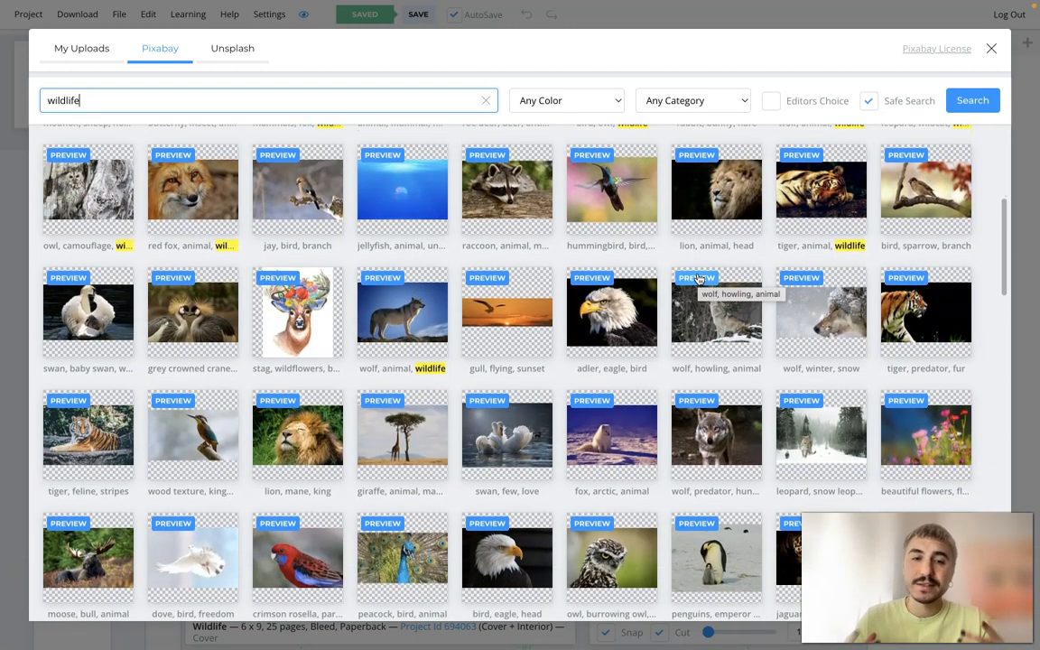
pyautogui.scroll(-5, 698, 279)
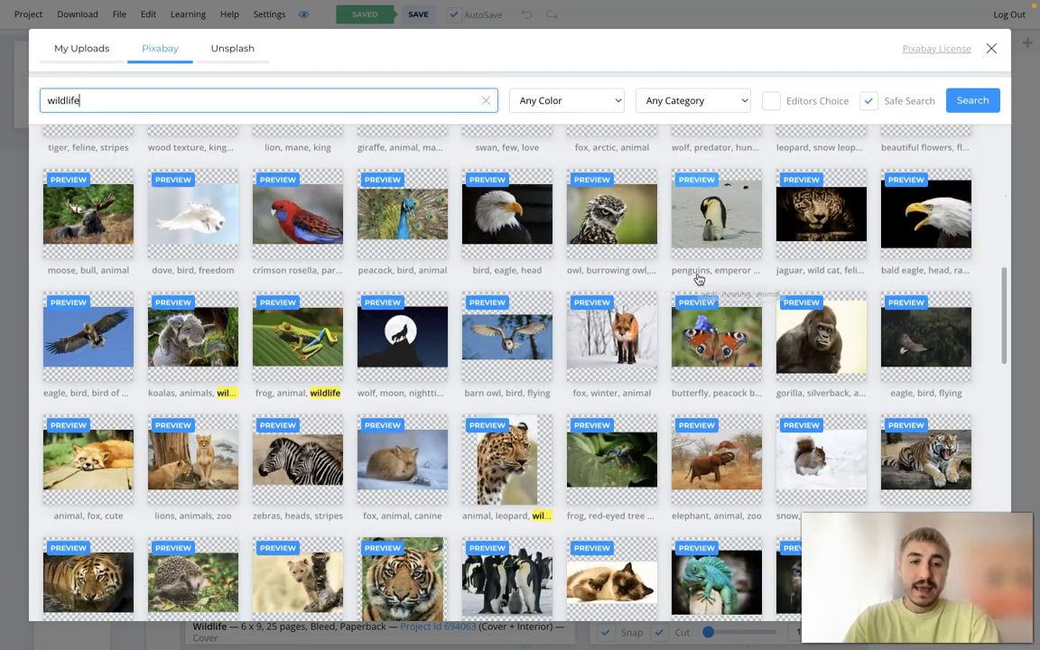
pyautogui.scroll(-5, 698, 279)
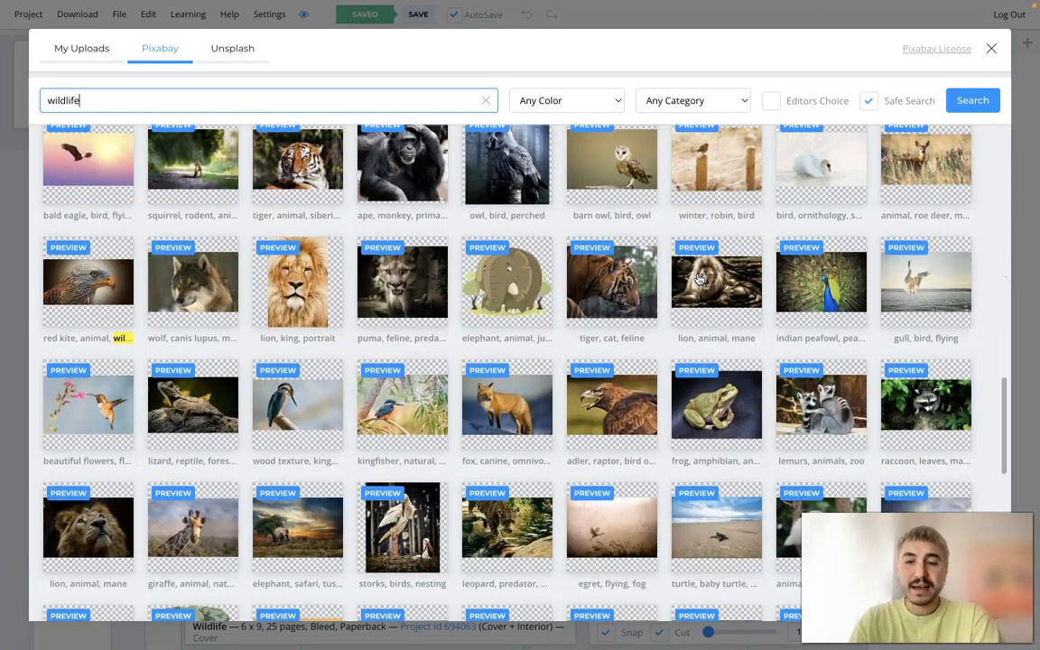
pyautogui.scroll(-1, 698, 279)
pyautogui.scroll(-1, 629, 464)
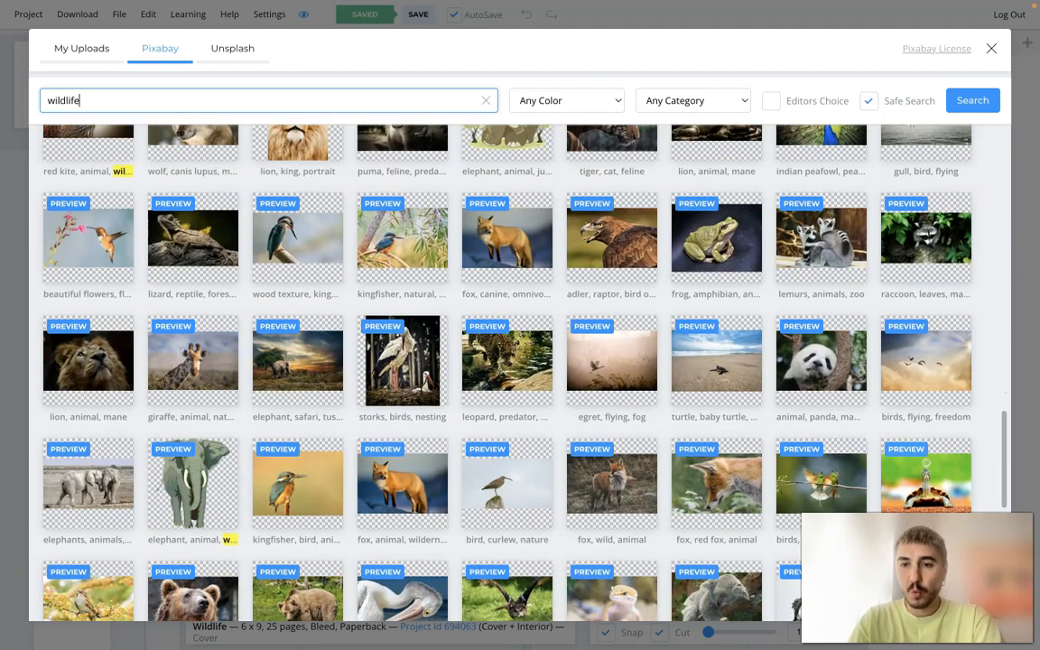
pyautogui.click(934, 347)
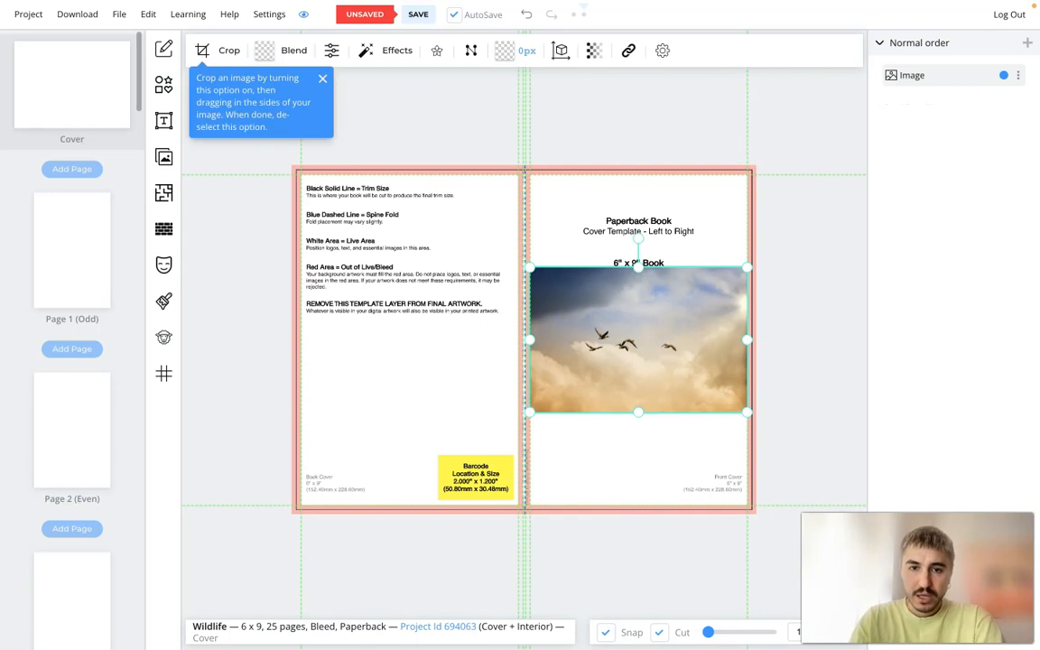
# - Enlarge and reposition the flying birds image so it covers the entire front, spine and back of the cover
pyautogui.moveTo(530, 413); pyautogui.dragTo(296, 567)
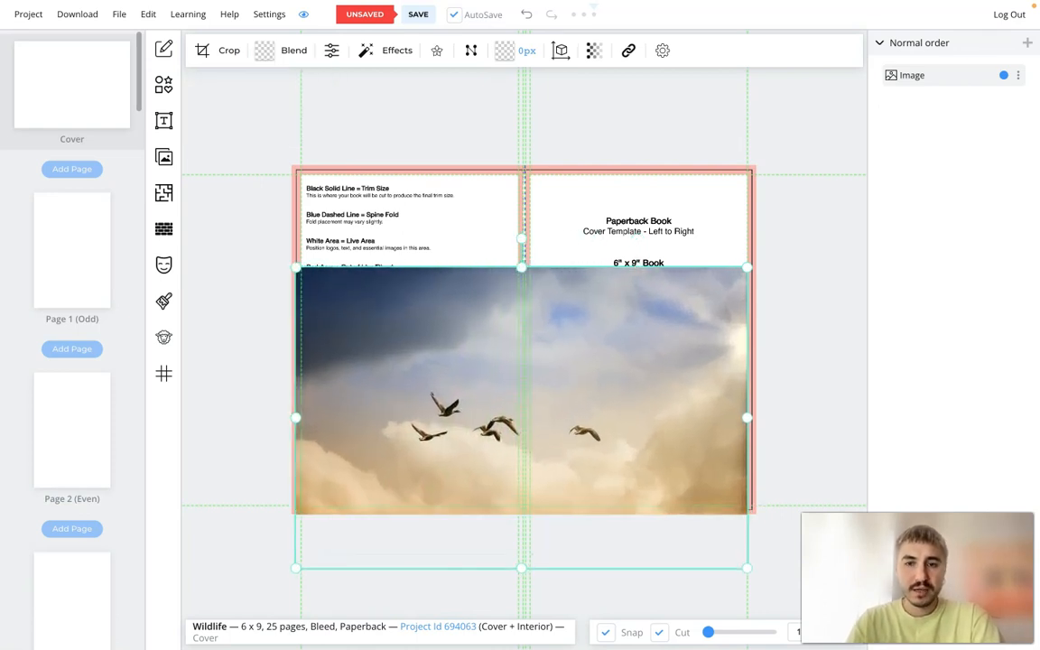
pyautogui.moveTo(442, 415); pyautogui.dragTo(444, 318)
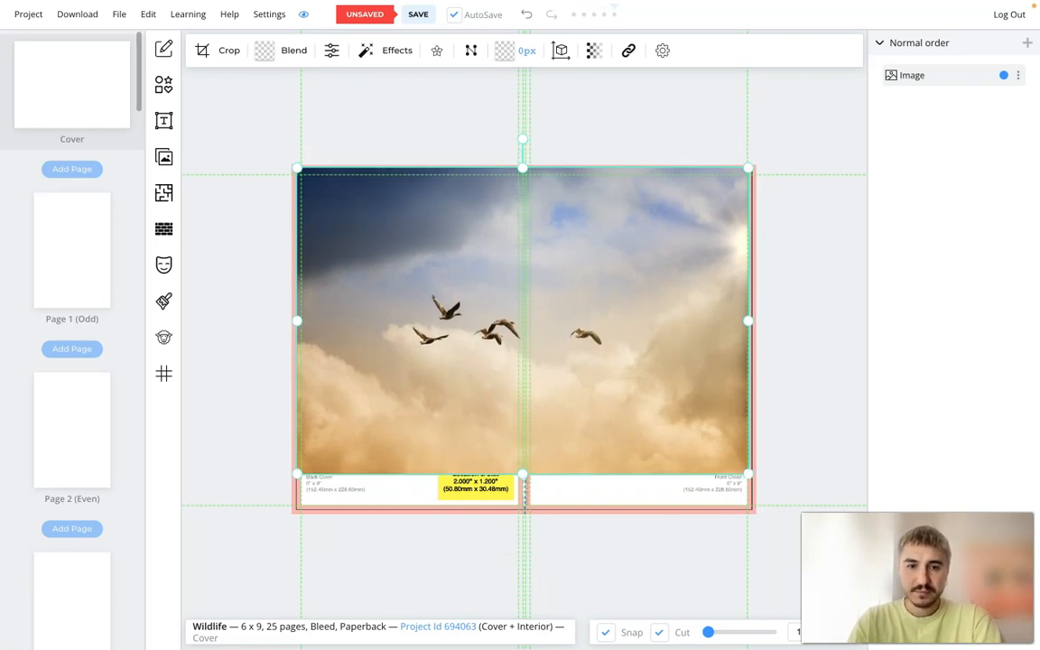
pyautogui.moveTo(523, 471); pyautogui.dragTo(524, 514)
pyautogui.moveTo(419, 440); pyautogui.dragTo(515, 436)
pyautogui.moveTo(341, 506); pyautogui.dragTo(262, 557)
pyautogui.moveTo(389, 451); pyautogui.dragTo(466, 397)
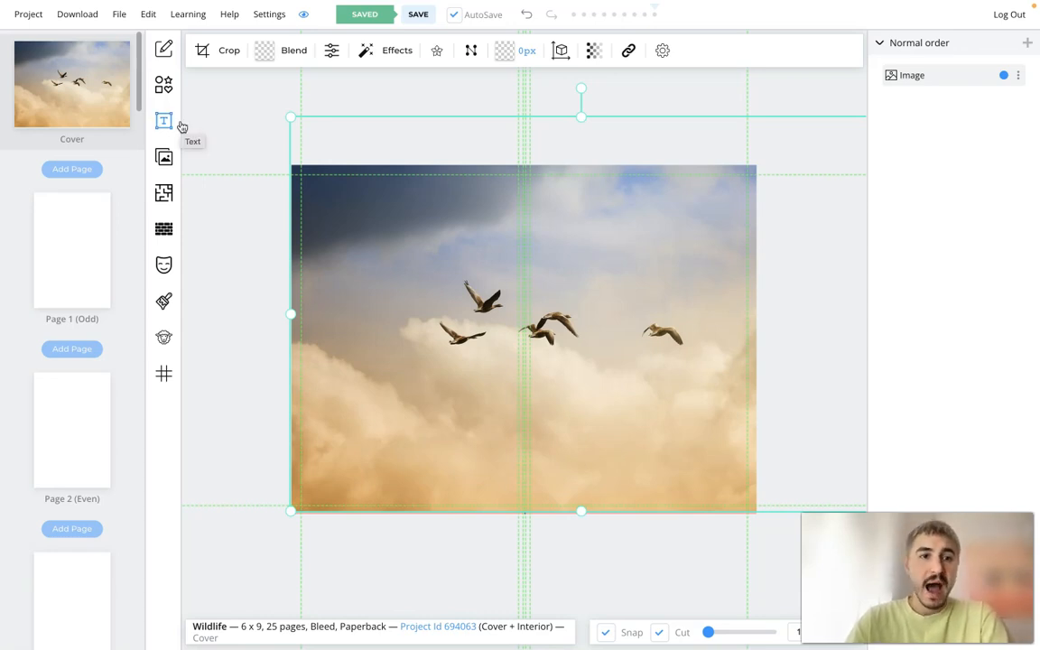
pyautogui.click(207, 219)
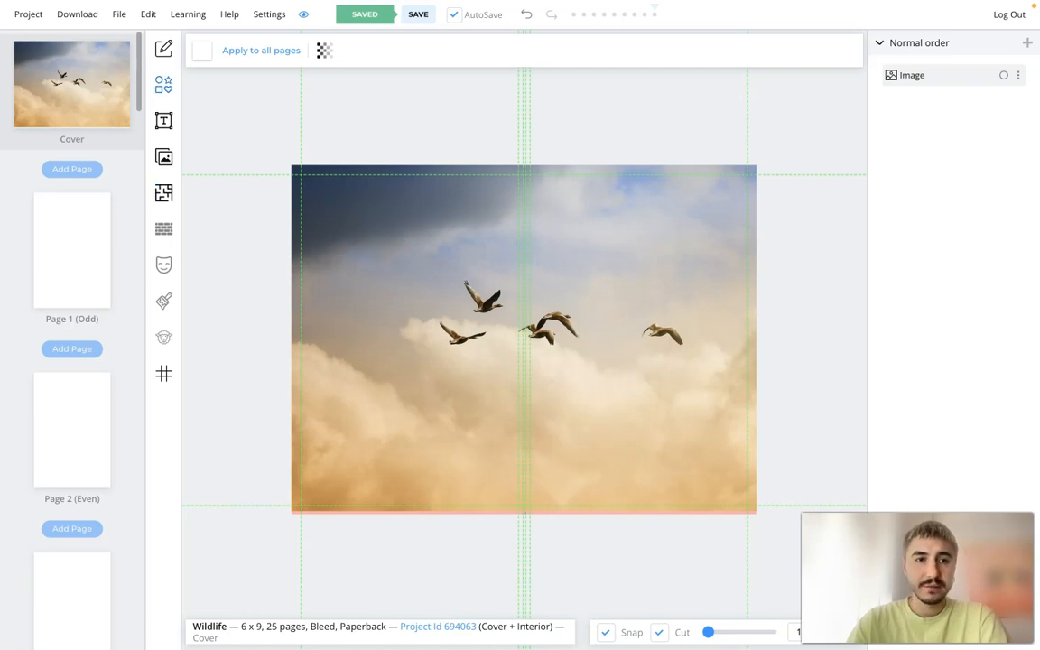
# - Add a heading to the cover with the text WILDLIFE
pyautogui.click(165, 123)
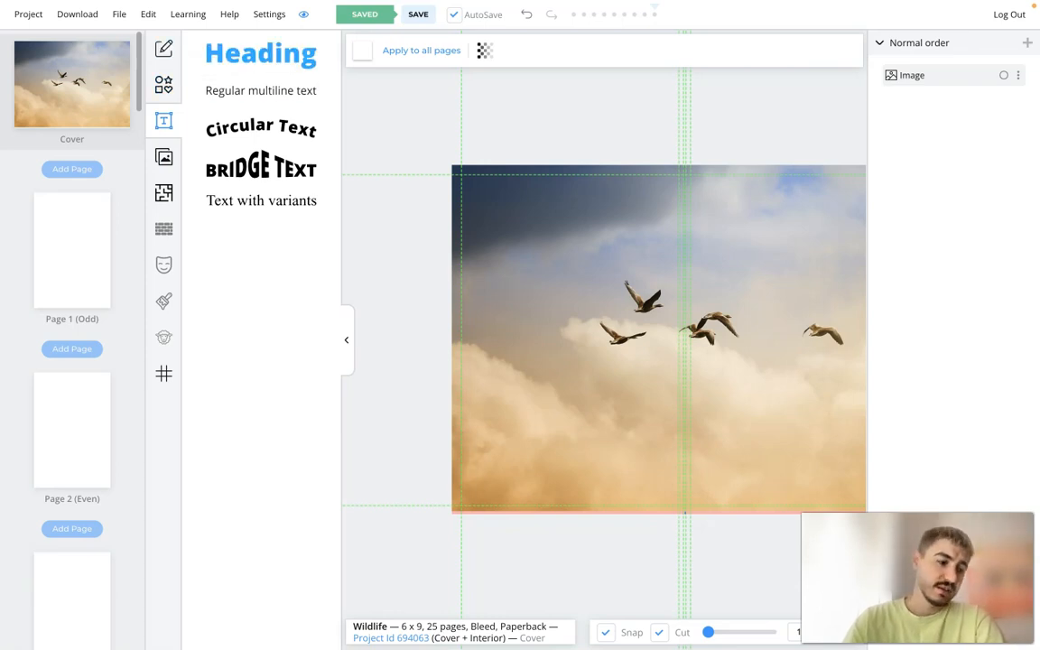
pyautogui.click(261, 54)
pyautogui.doubleClick(684, 339)
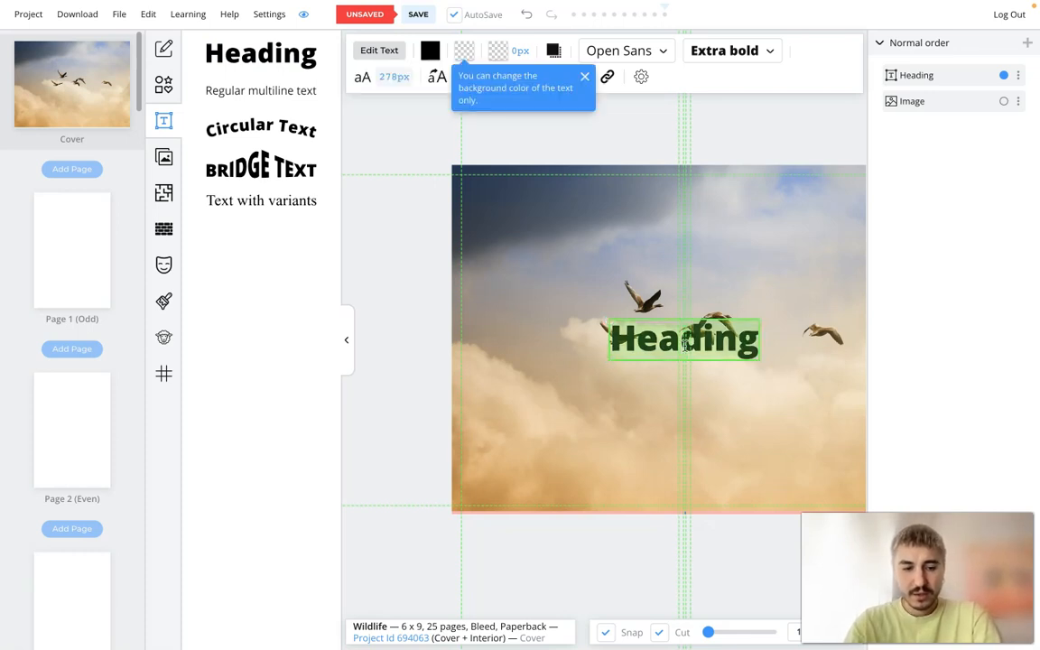
pyautogui.write('WILDLIFE')
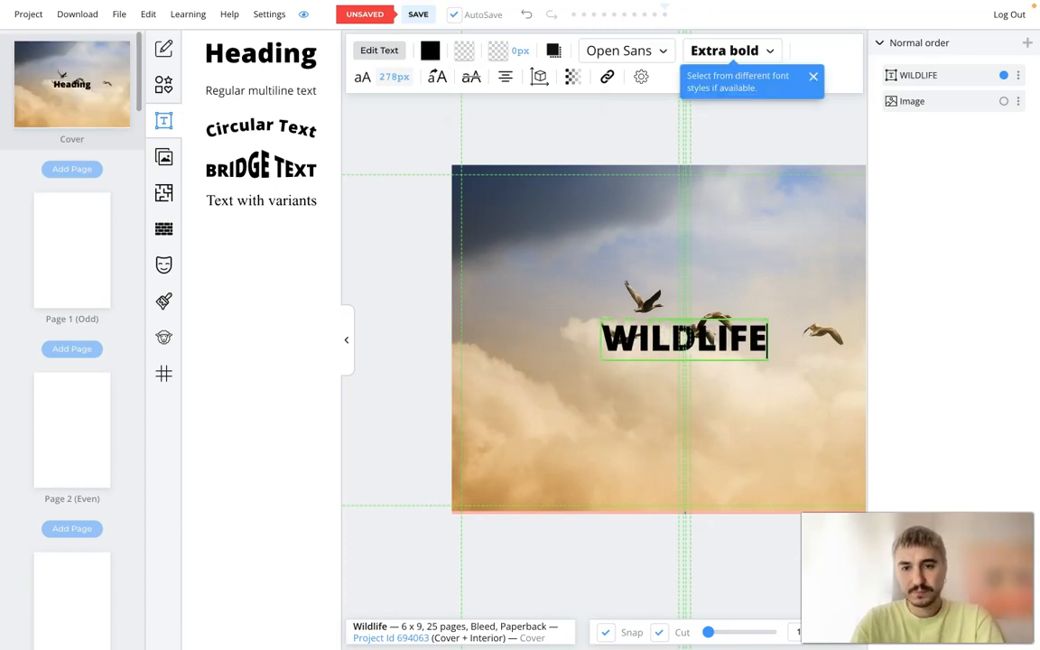
# - Move the WILDLIFE heading to the upper part of the front cover, enlarge it slightly and centre it there
pyautogui.moveTo(577, 280)
pyautogui.mouseDown()
pyautogui.moveTo(552, 305)
pyautogui.moveTo(576, 281)
pyautogui.mouseUp()
pyautogui.moveTo(683, 338); pyautogui.dragTo(767, 229)
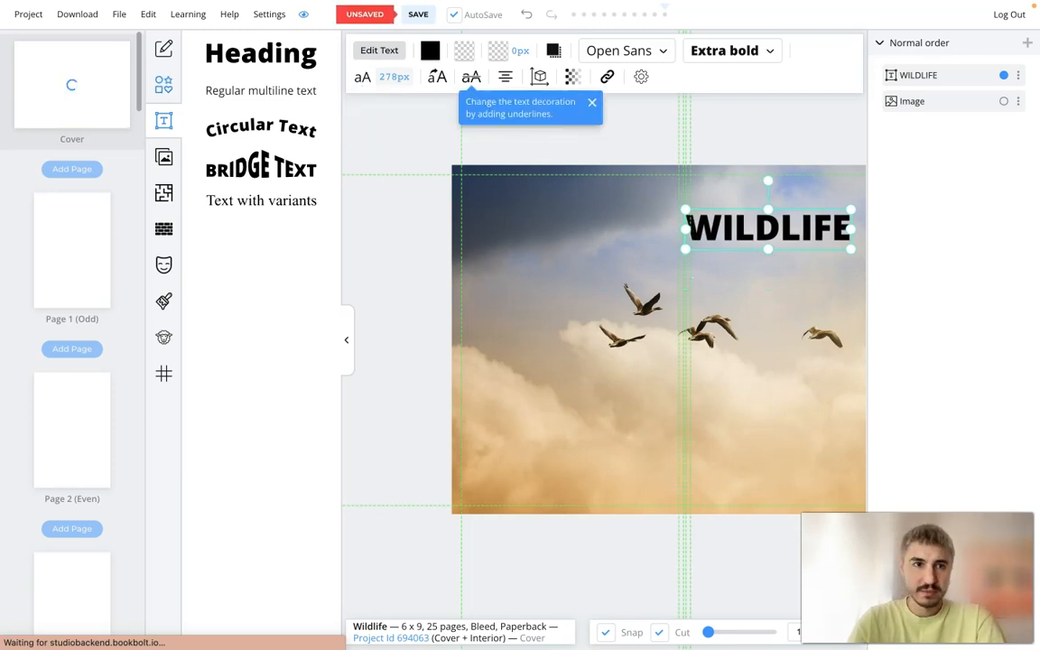
pyautogui.click(163, 121)
pyautogui.moveTo(608, 230); pyautogui.dragTo(630, 232)
pyautogui.moveTo(713, 251); pyautogui.dragTo(733, 256)
pyautogui.moveTo(640, 234); pyautogui.dragTo(638, 240)
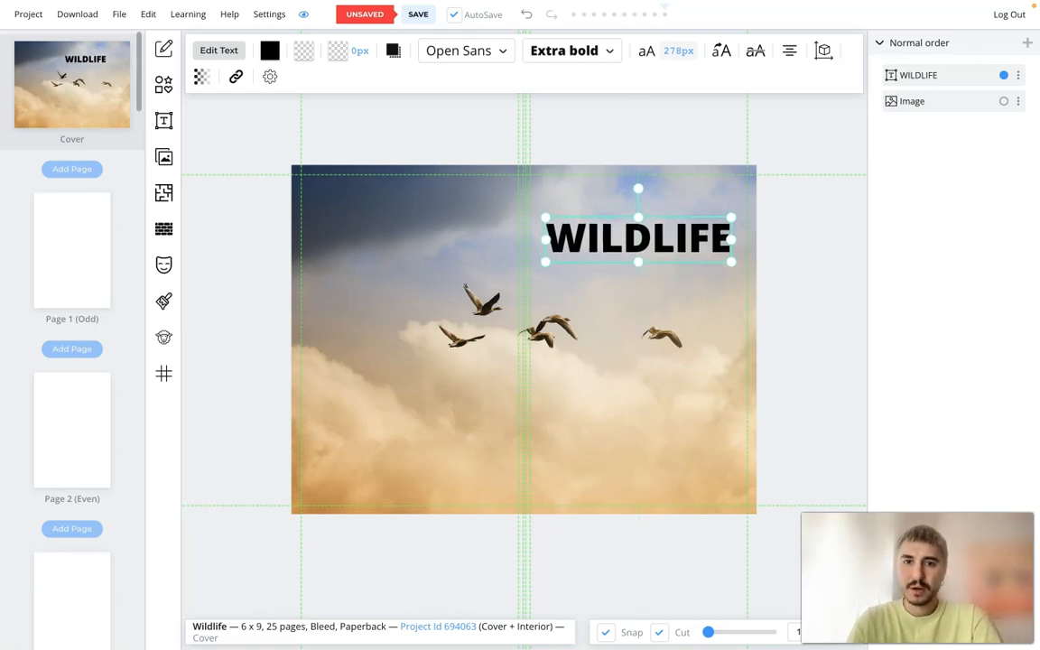
# - Rotate the WILDLIFE heading to read vertically upward and place it near the spine on the front cover
pyautogui.moveTo(638, 188); pyautogui.dragTo(589, 328)
pyautogui.click(685, 406)
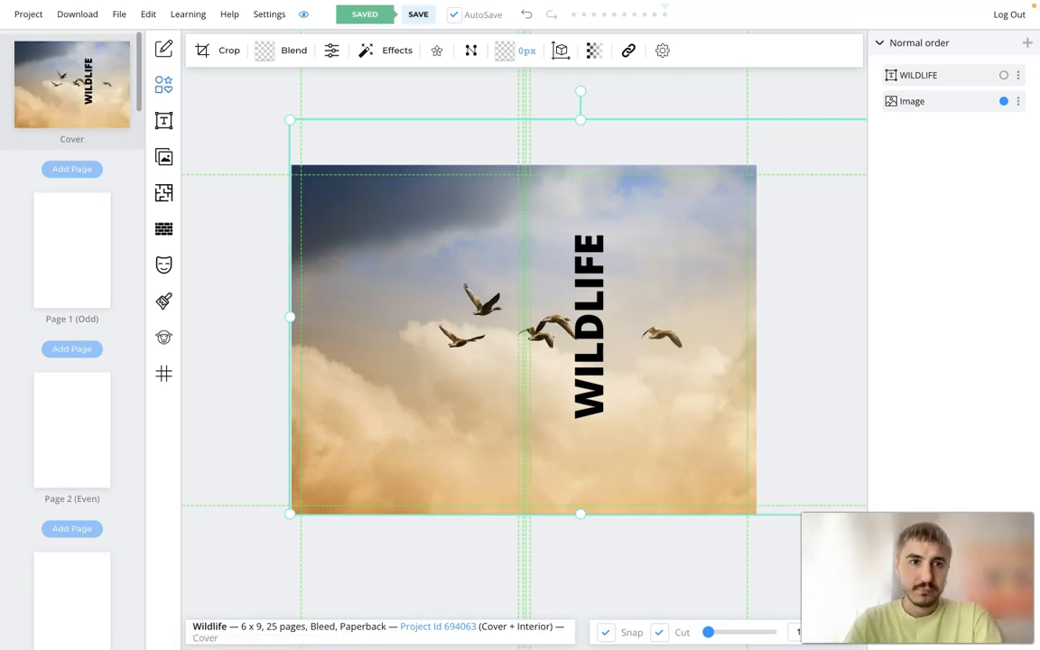
# - Browse the shapes library for graphics available for the cover
pyautogui.click(163, 84)
pyautogui.scroll(-10, 241, 352)
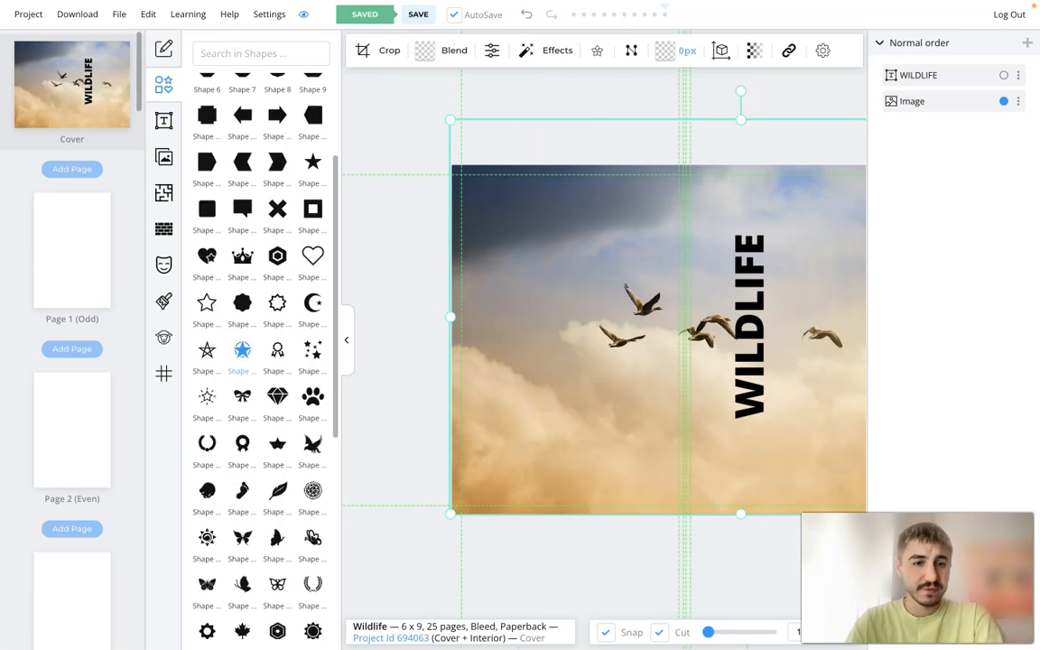
pyautogui.scroll(10, 237, 292)
pyautogui.scroll(-10, 236, 291)
pyautogui.scroll(10, 236, 296)
pyautogui.scroll(-6, 236, 295)
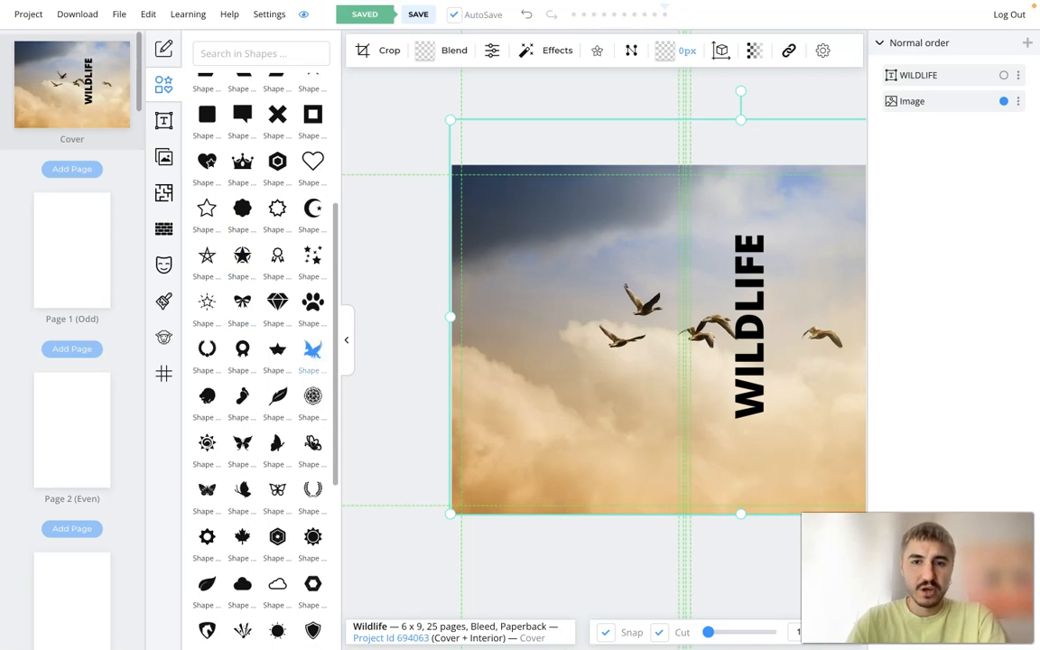
pyautogui.scroll(-3, 271, 415)
pyautogui.scroll(7, 237, 483)
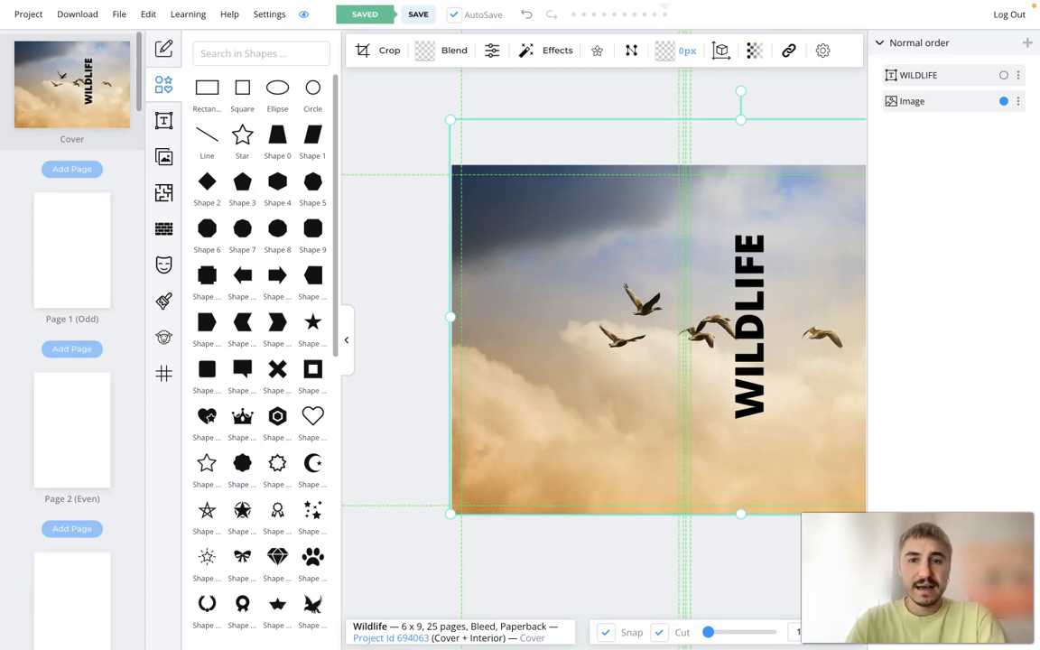
pyautogui.click(164, 84)
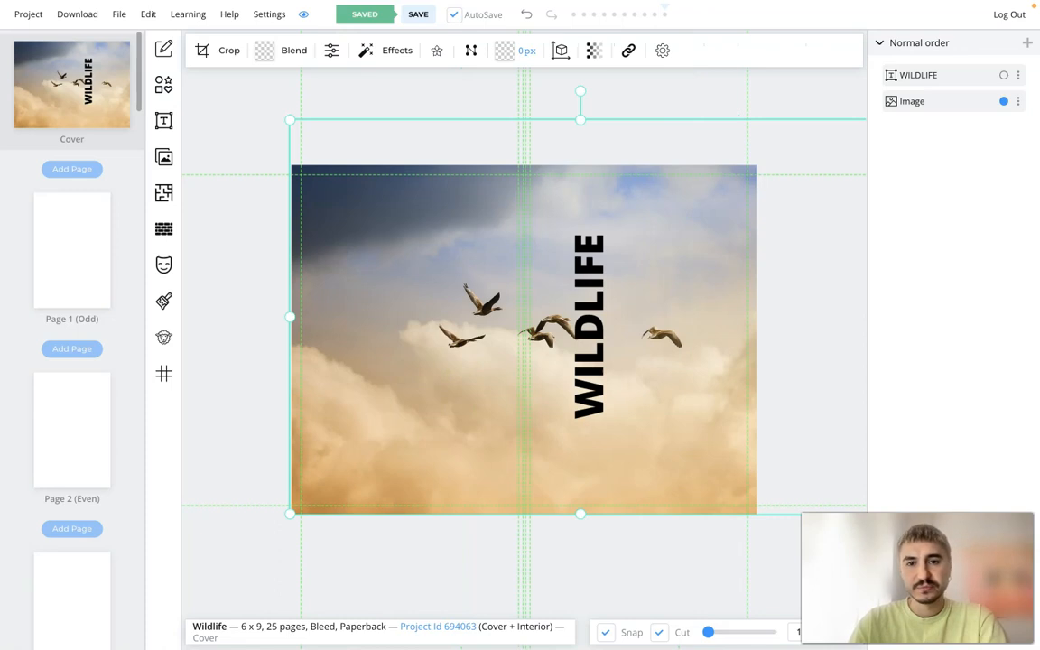
# - Rotate the WILDLIFE heading back to horizontal and move it to the upper centre of the front cover
pyautogui.click(589, 325)
pyautogui.moveTo(539, 326); pyautogui.dragTo(590, 275)
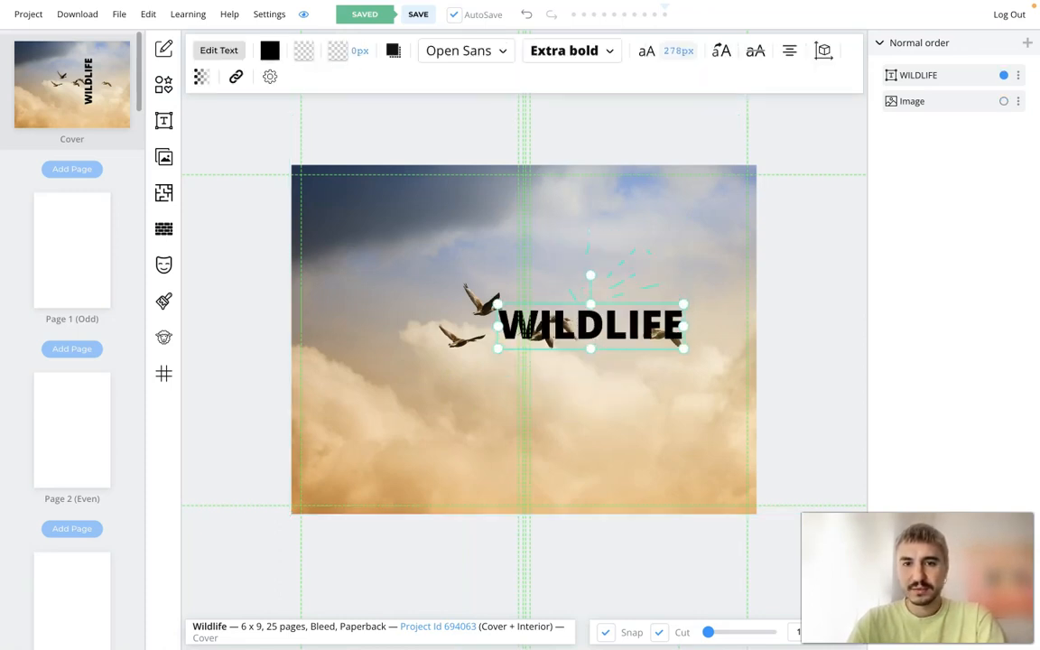
pyautogui.moveTo(591, 325); pyautogui.dragTo(638, 240)
pyautogui.click(631, 379)
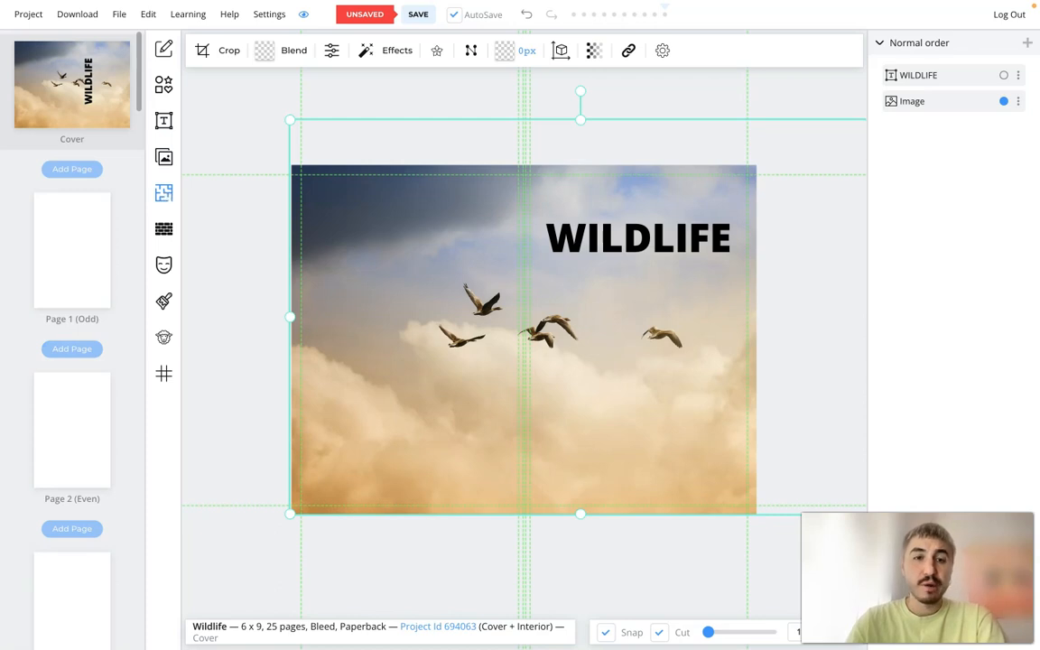
# - Browse the interior templates library for page designs, from ruled and graph paper to puzzles, planners, journals and sketch books
pyautogui.click(163, 192)
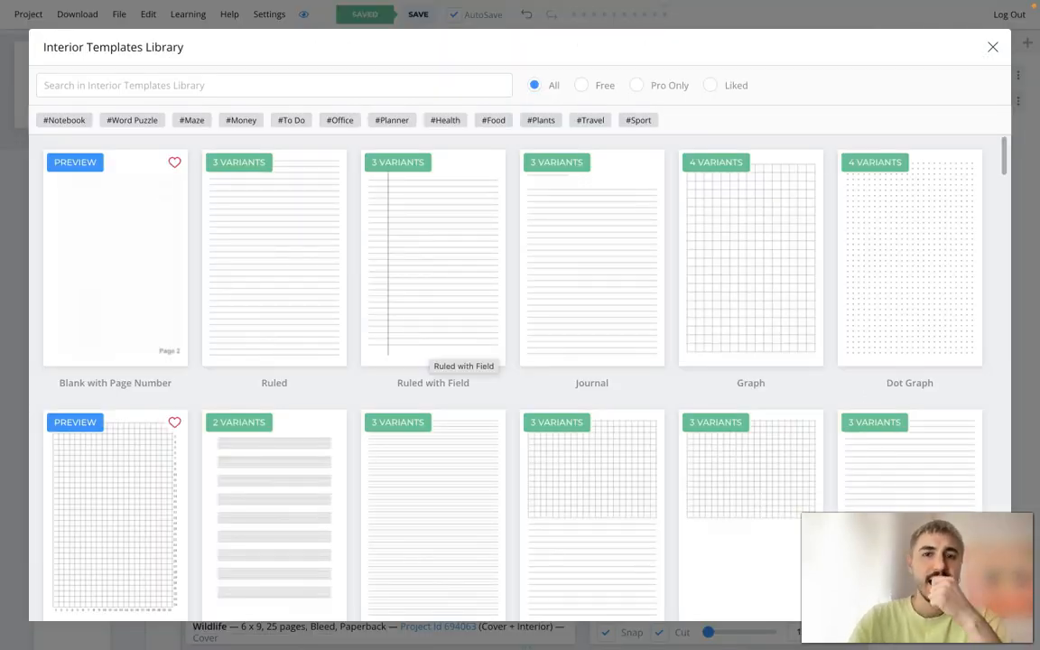
pyautogui.scroll(-10, 604, 390)
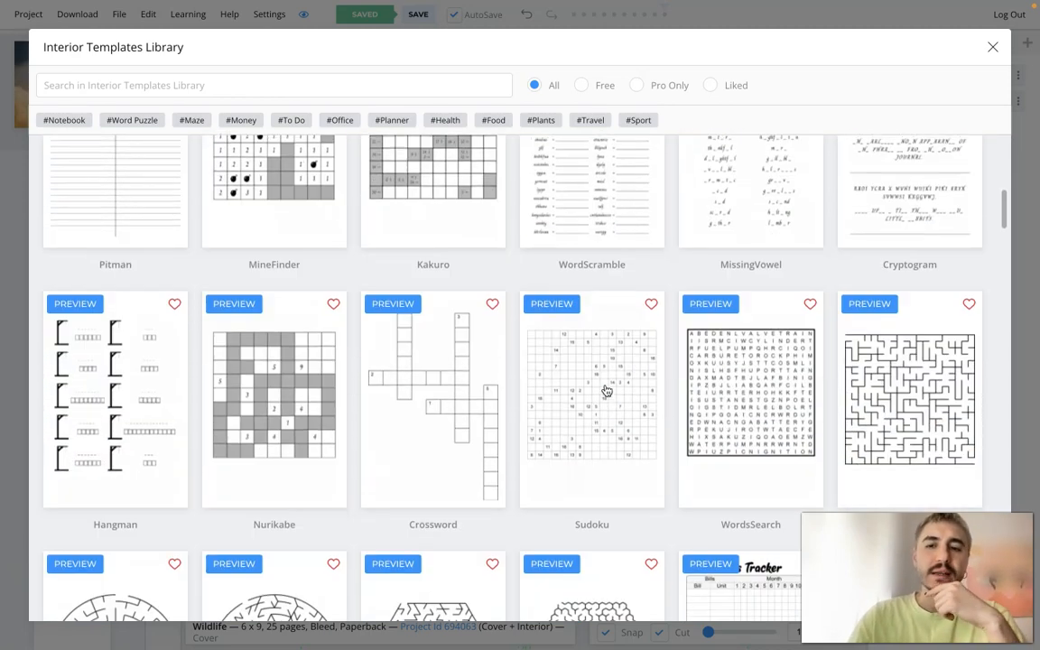
pyautogui.scroll(-6, 607, 390)
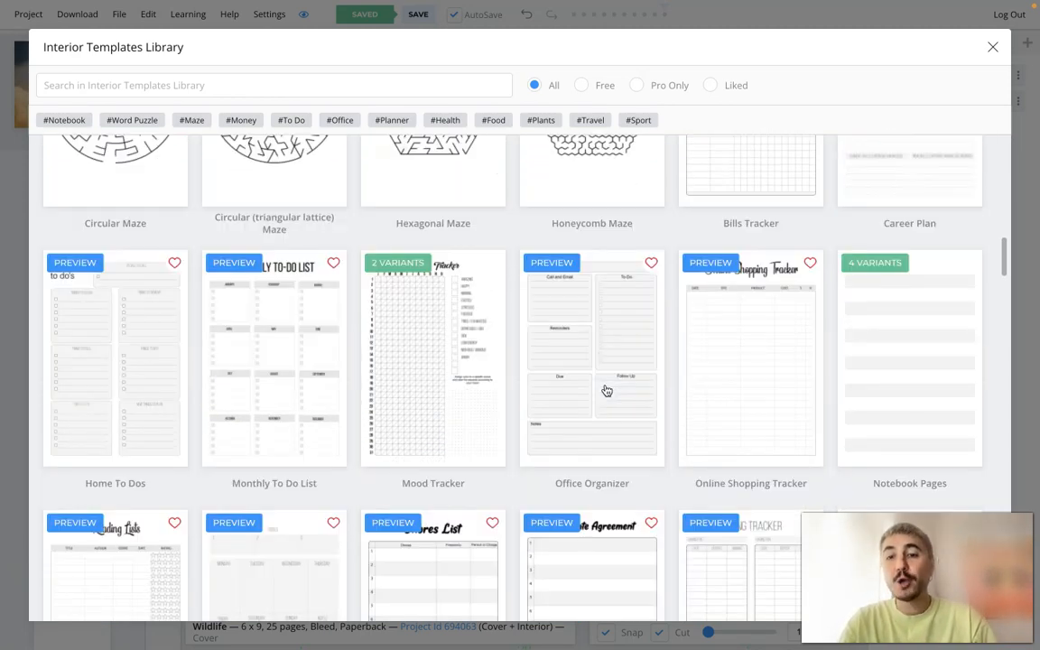
pyautogui.scroll(-3, 607, 390)
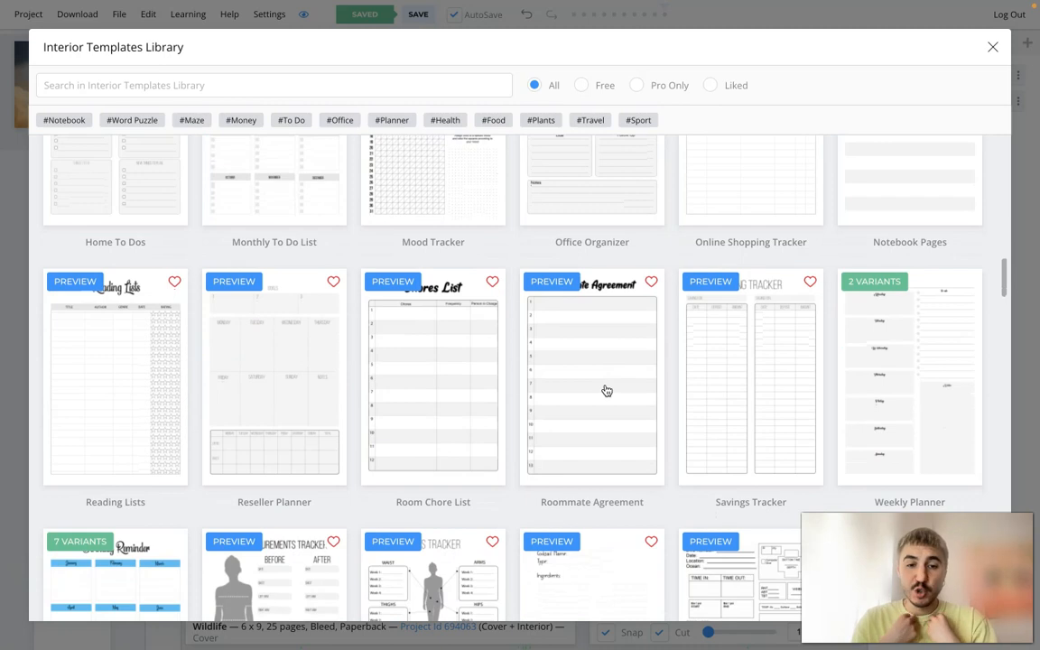
pyautogui.scroll(-20, 607, 390)
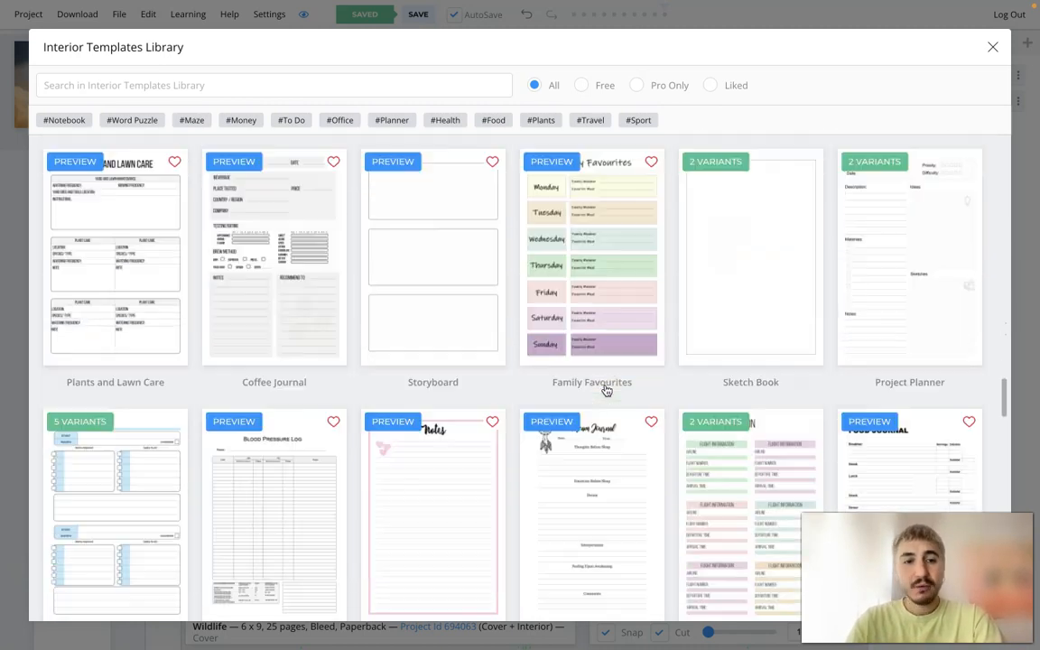
pyautogui.scroll(3, 606, 390)
pyautogui.scroll(-1, 607, 390)
pyautogui.scroll(1, 607, 390)
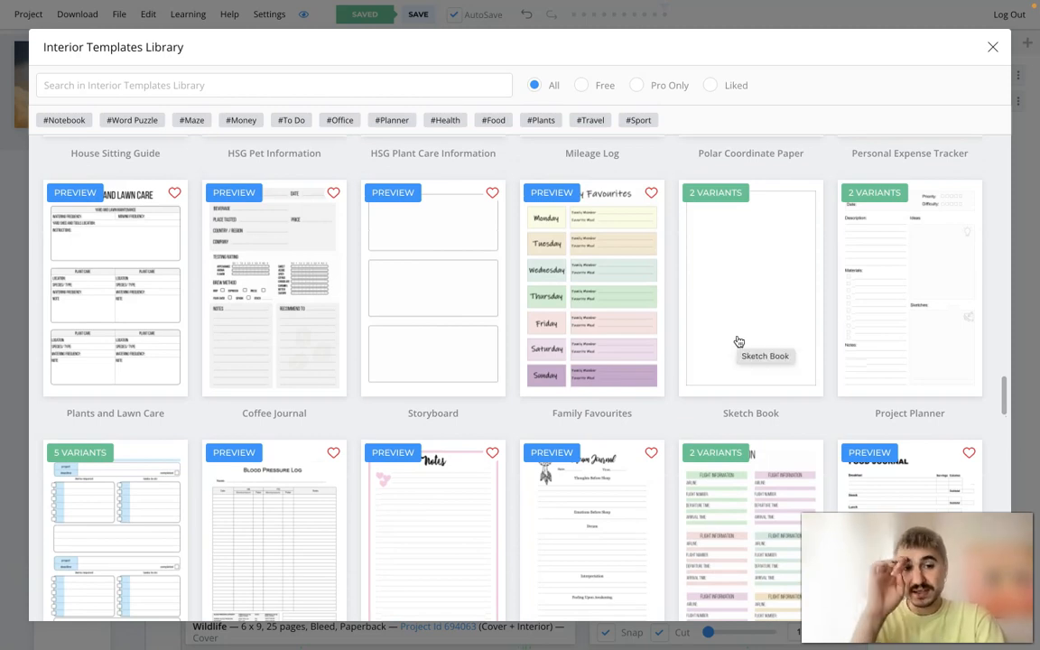
pyautogui.scroll(-5, 739, 341)
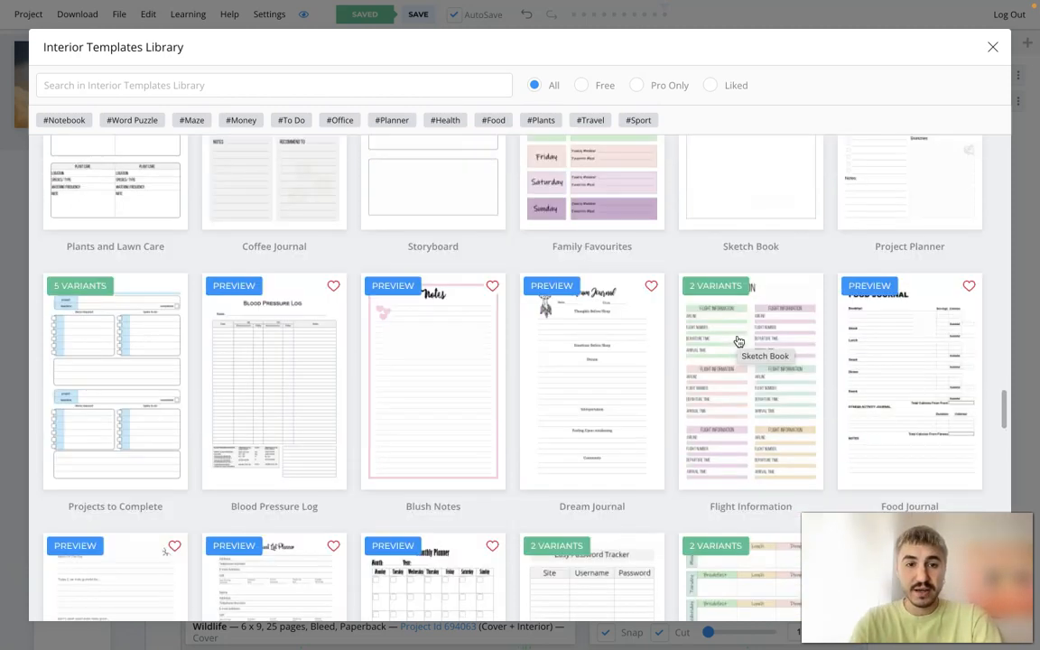
pyautogui.scroll(6, 739, 341)
# - Apply the Rectangular Sketch Book template to all 25 interior pages, keeping the default margins, stroke width and bleed mode
pyautogui.click(738, 341)
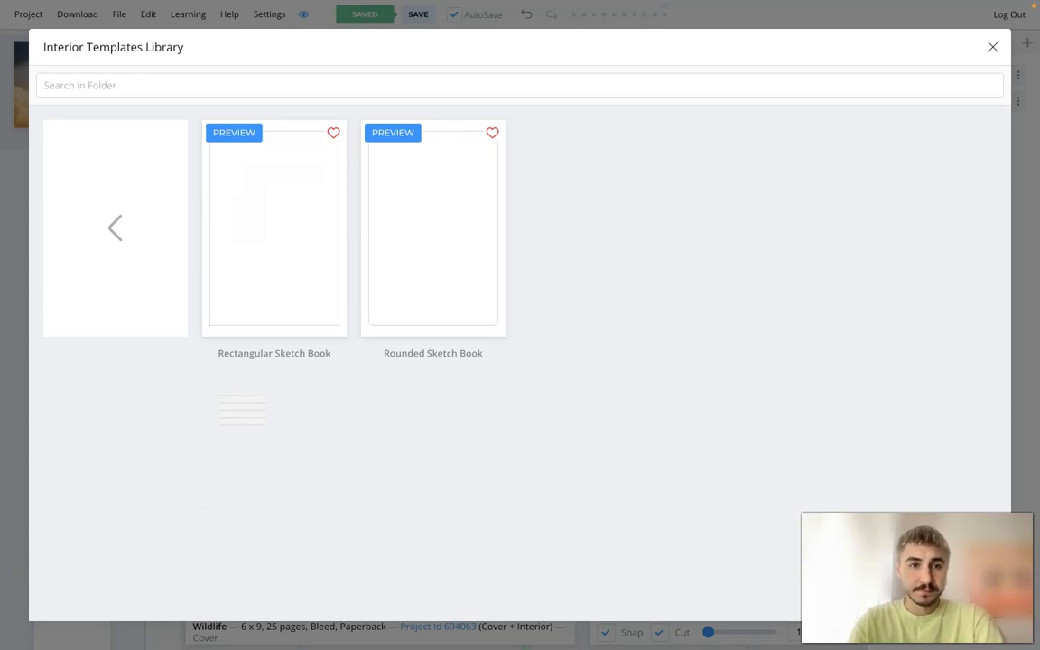
pyautogui.click(287, 255)
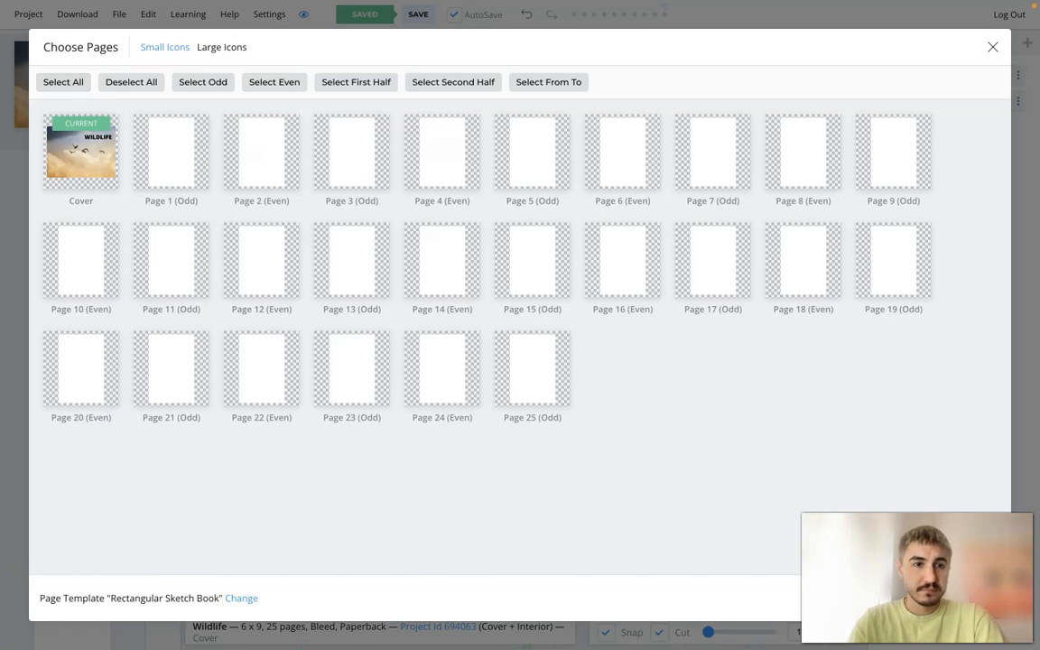
pyautogui.click(155, 138)
pyautogui.click(63, 81)
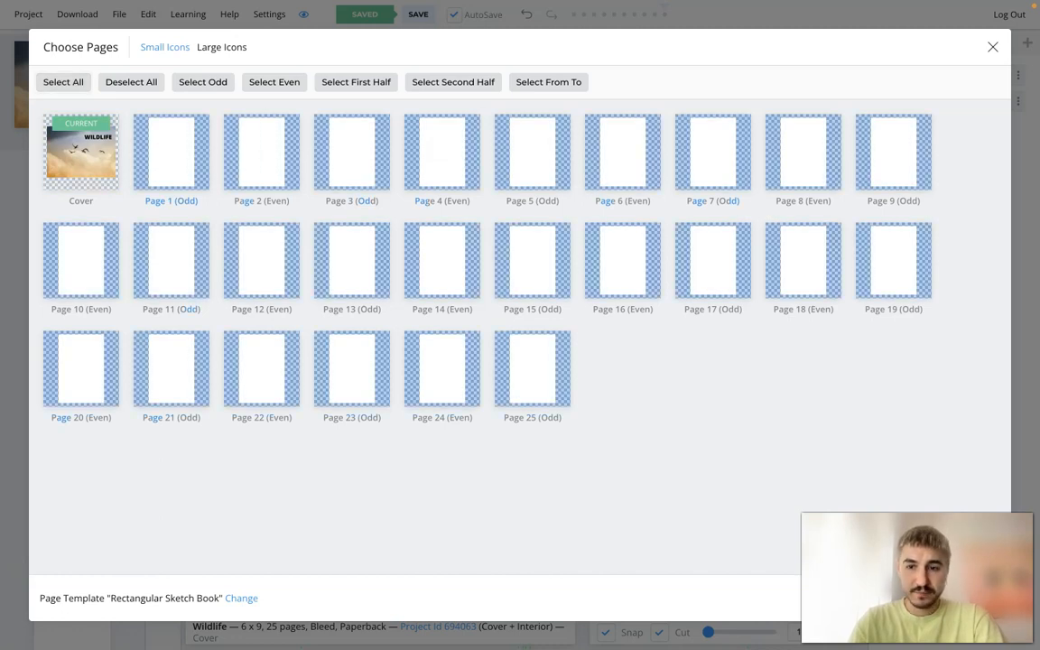
pyautogui.click(976, 598)
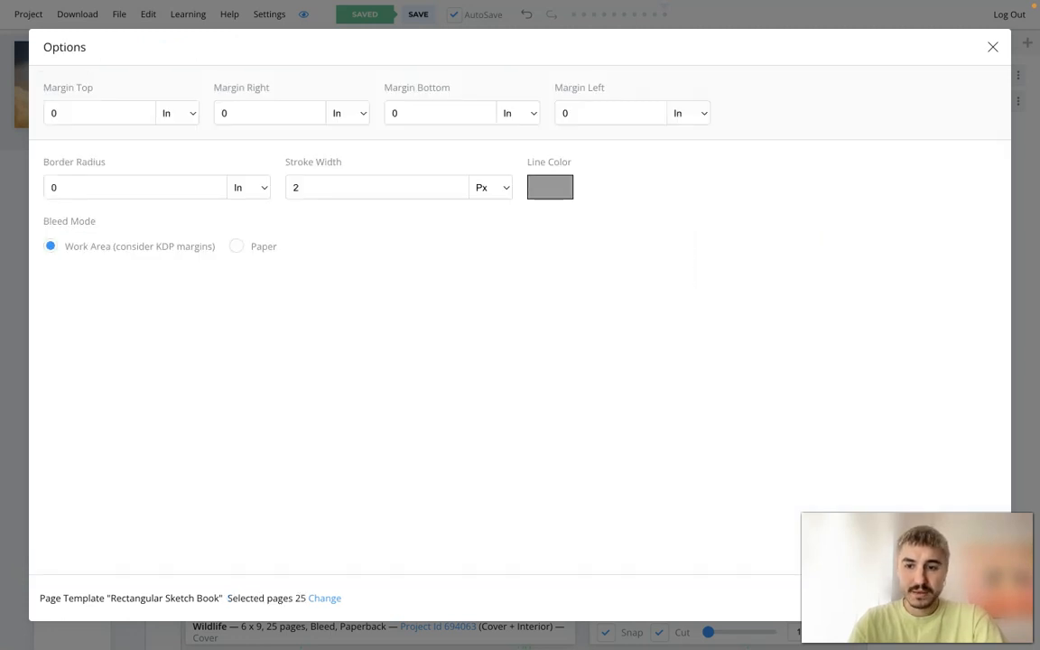
pyautogui.click(976, 598)
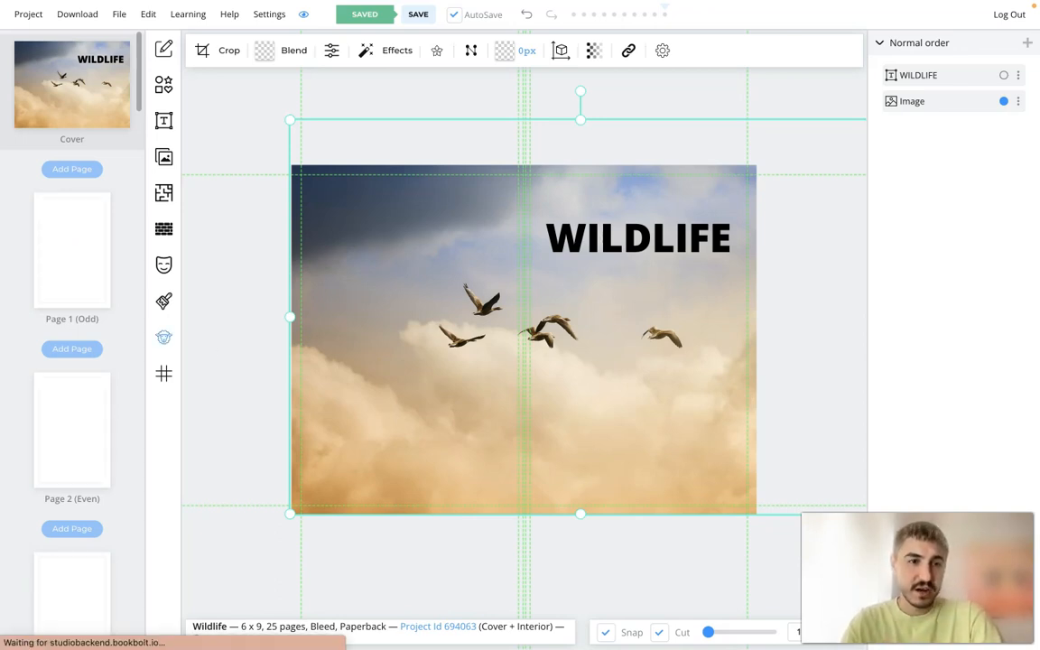
# - Look through the interior page thumbnails through page 25 to check the sketch book frame on each page
pyautogui.scroll(-1, 91, 334)
pyautogui.scroll(-10, 72, 334)
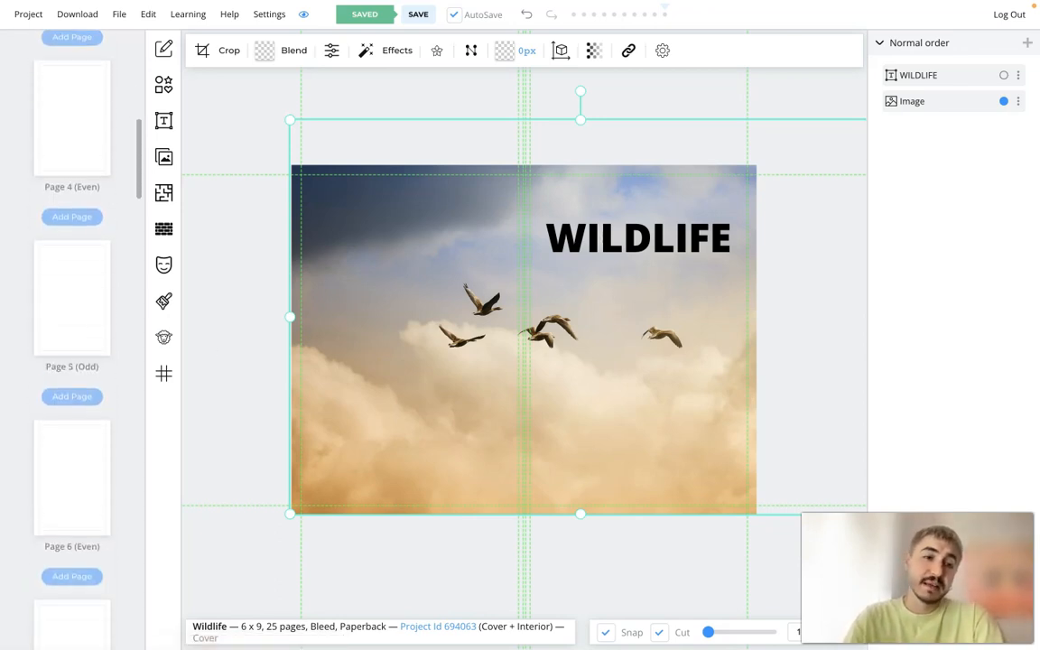
pyautogui.scroll(-2, 62, 289)
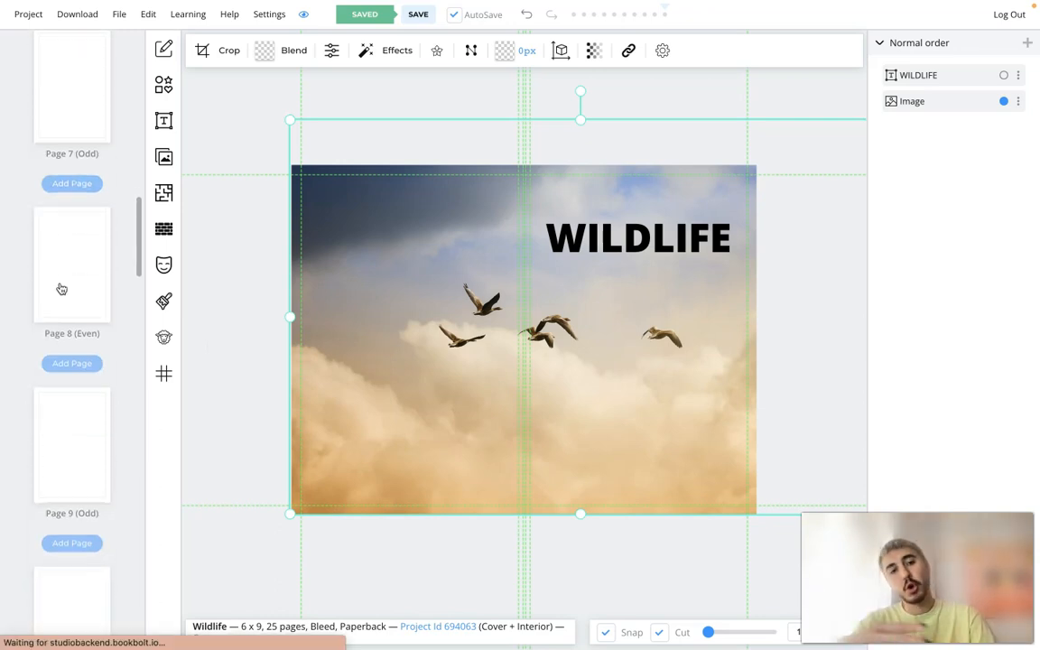
pyautogui.scroll(-8, 61, 289)
pyautogui.scroll(20, 61, 289)
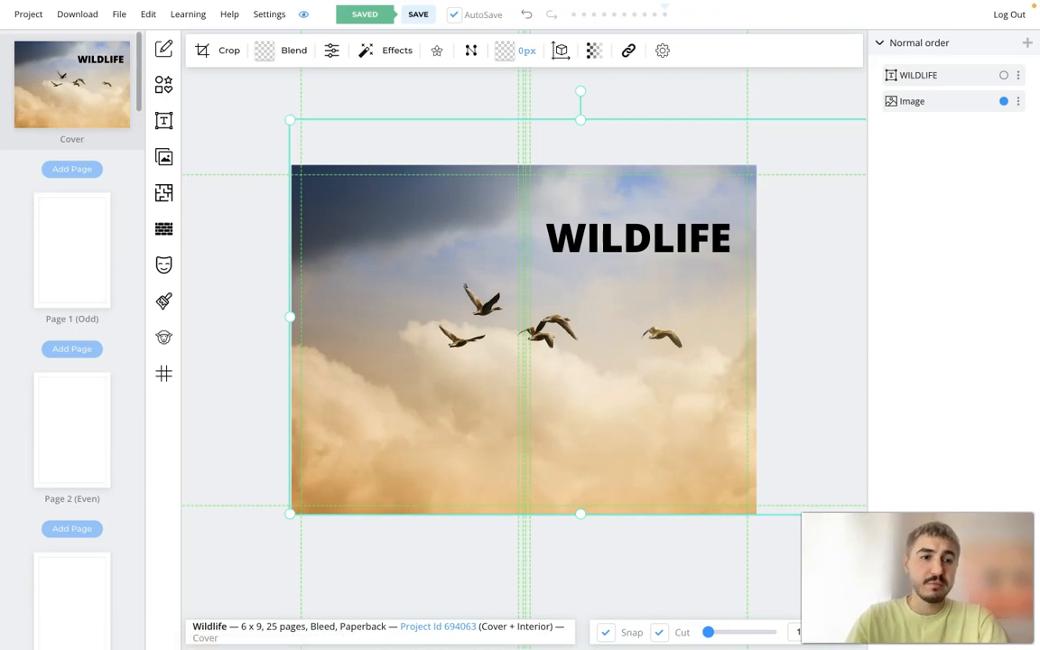
pyautogui.scroll(-3, 91, 464)
pyautogui.scroll(-20, 91, 464)
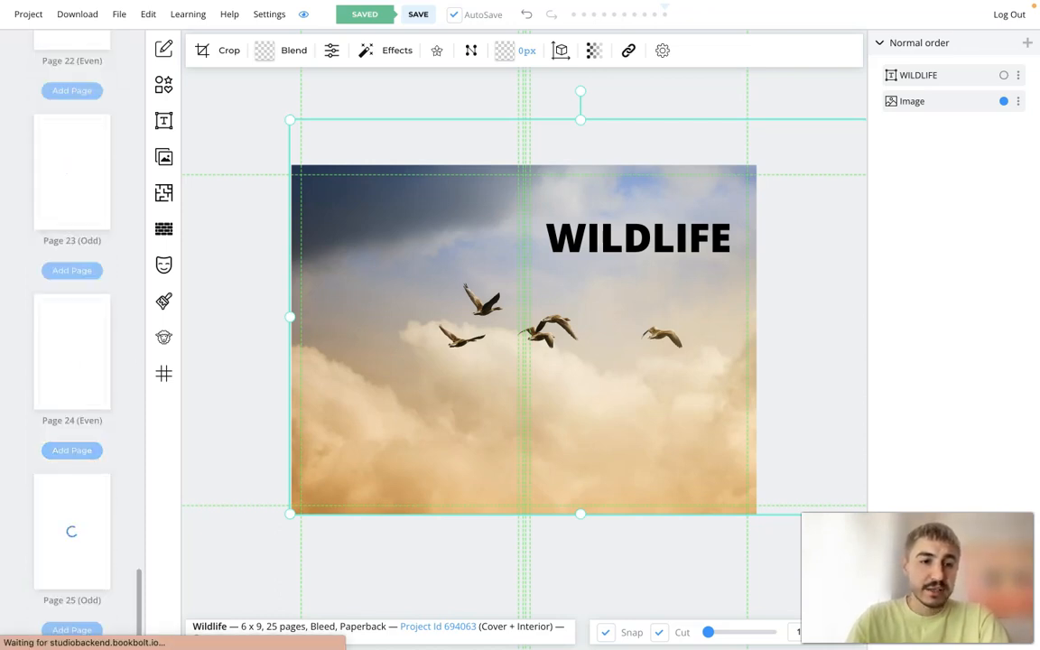
pyautogui.scroll(20, 78, 513)
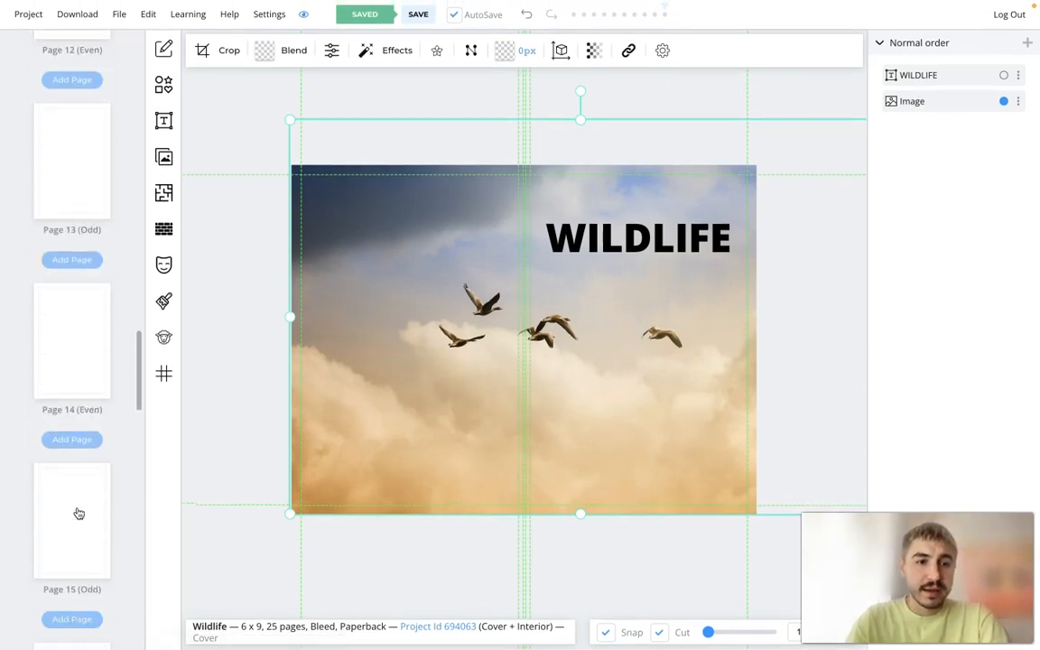
# - Apply the Narrow Ruled template to page 13 only, keeping its default line options
pyautogui.click(163, 192)
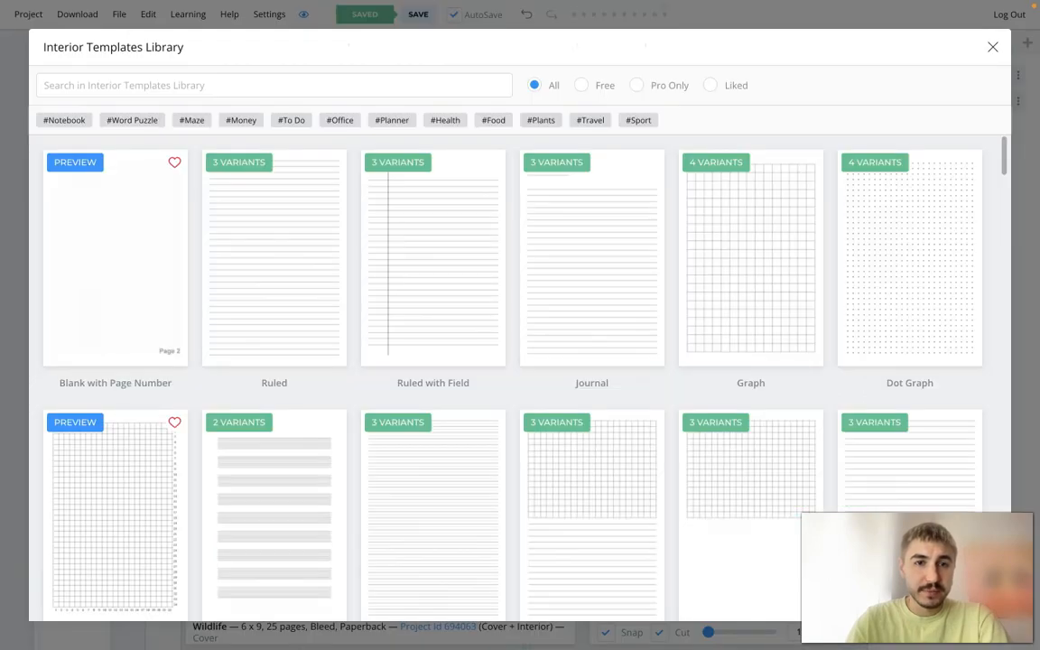
pyautogui.press('Escape')
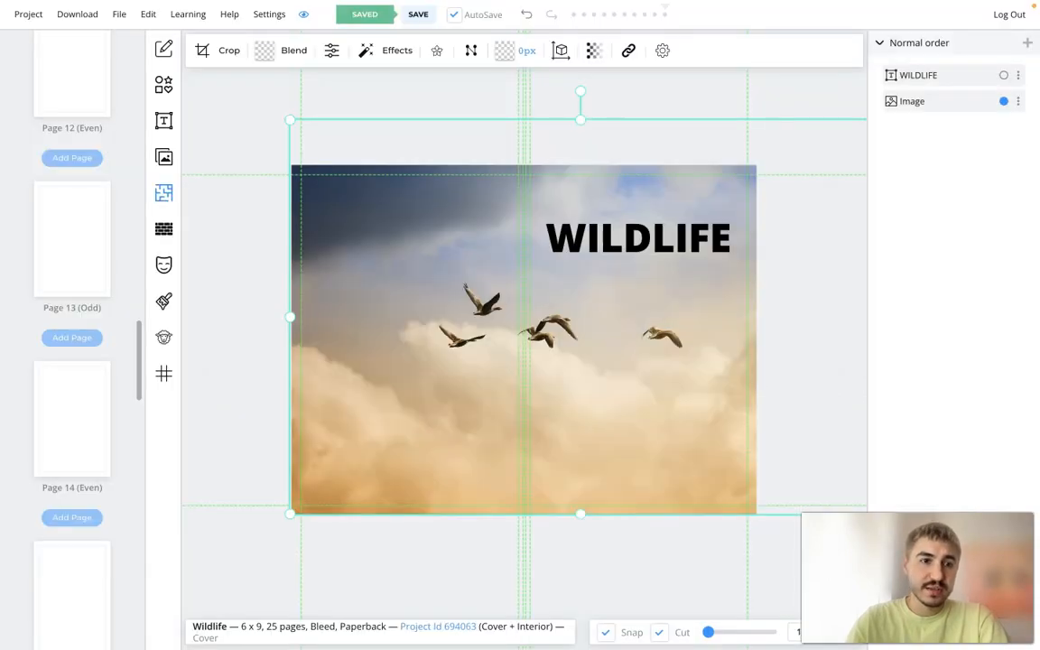
pyautogui.click(72, 239)
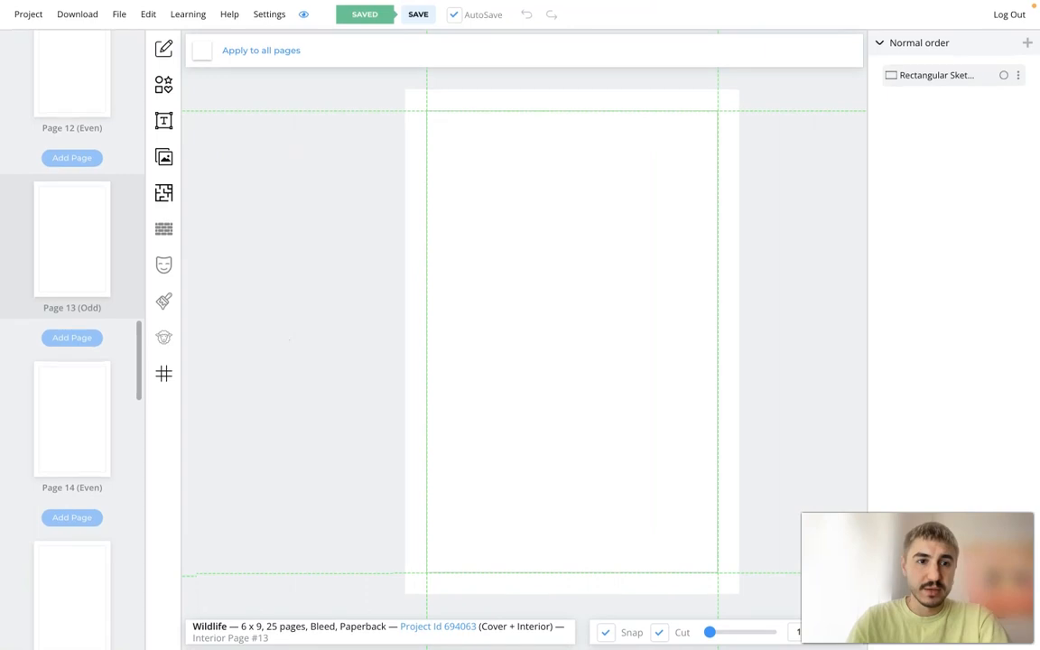
pyautogui.click(163, 192)
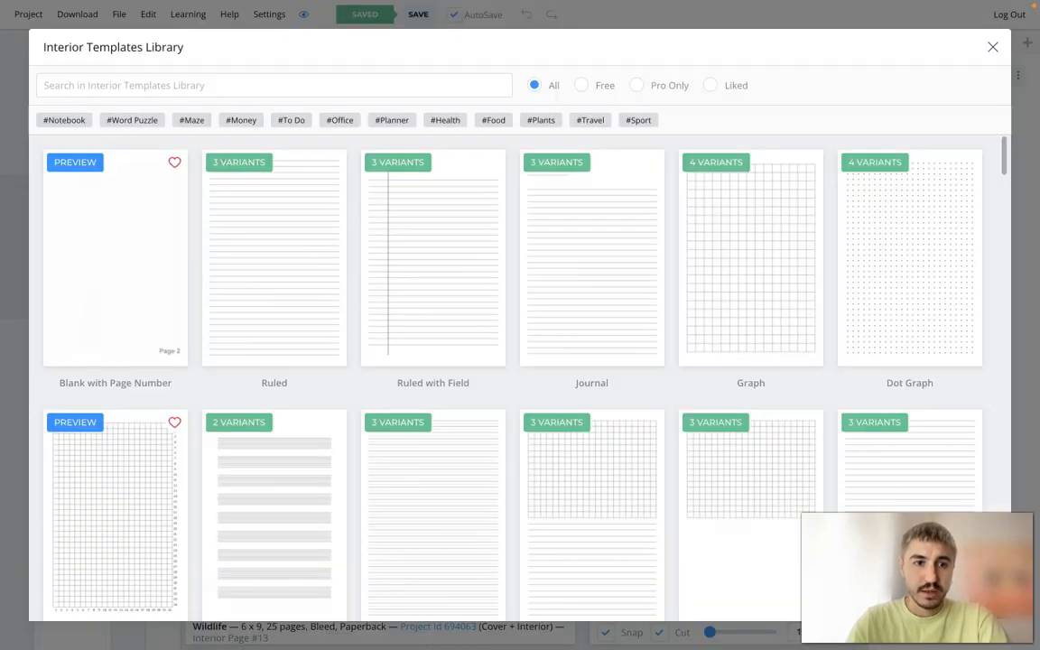
pyautogui.click(323, 307)
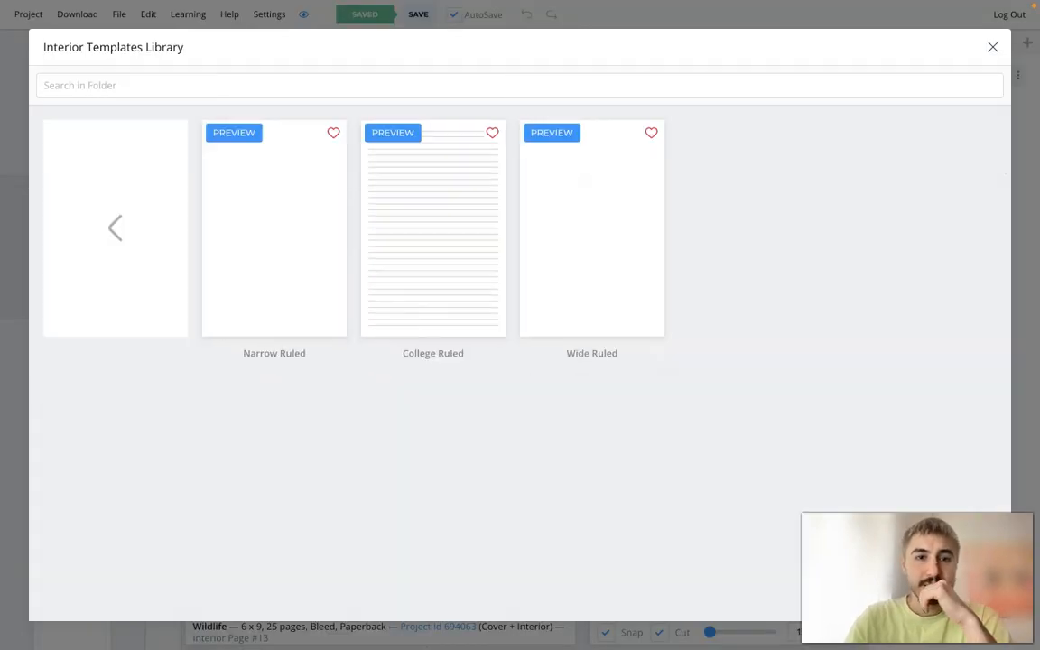
pyautogui.click(290, 293)
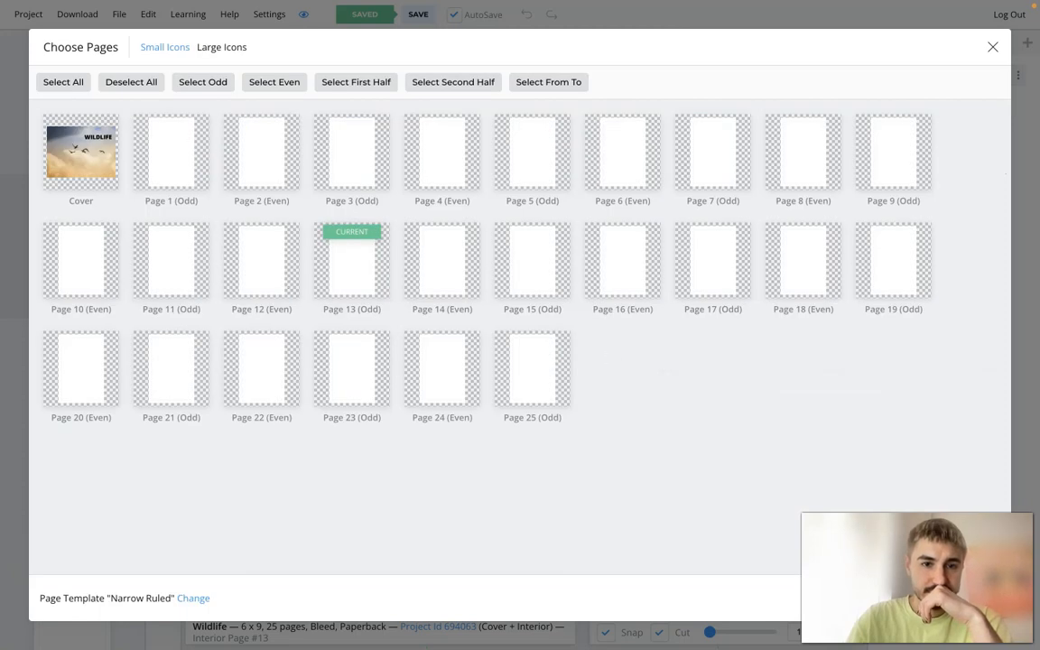
pyautogui.click(319, 235)
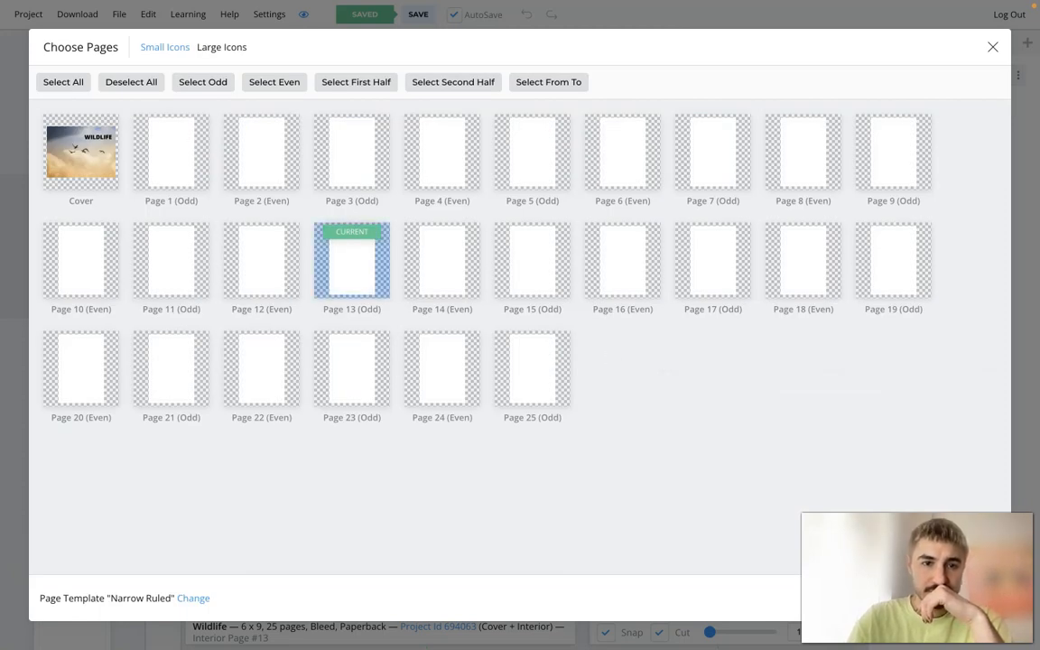
pyautogui.click(973, 598)
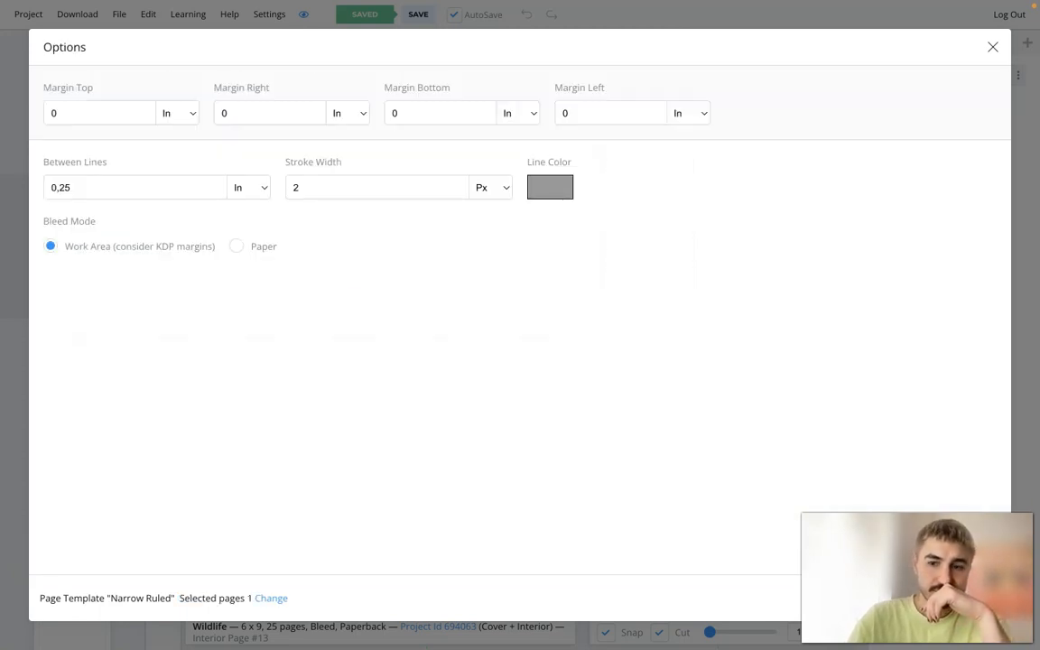
pyautogui.click(973, 598)
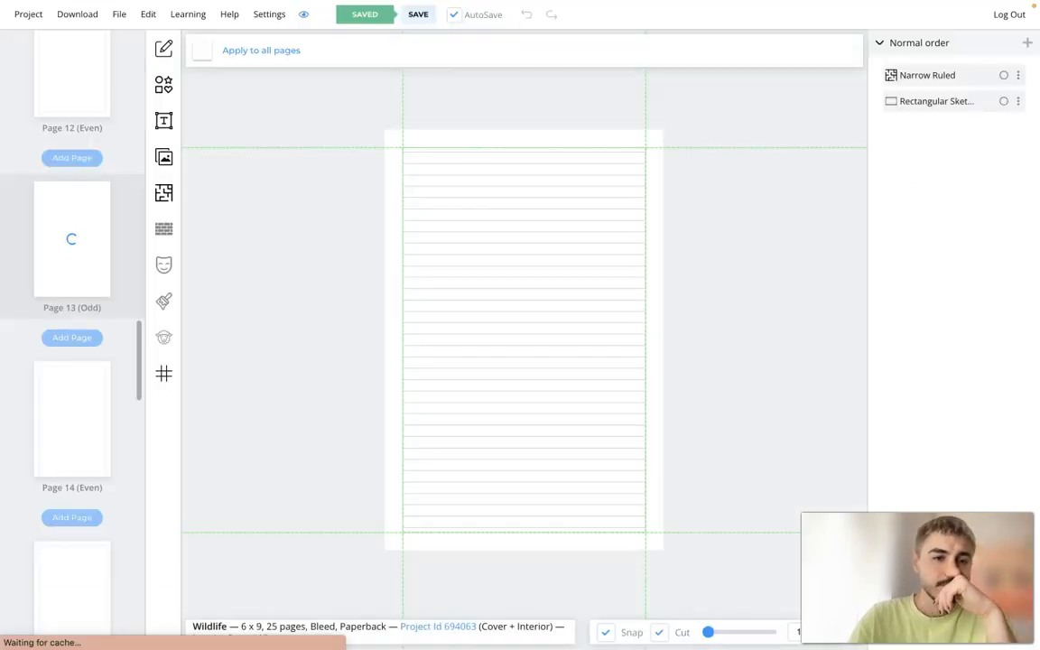
# - Compare pages 13 and 14 and the other interior page thumbnails, and open the project's download options
pyautogui.click(77, 415)
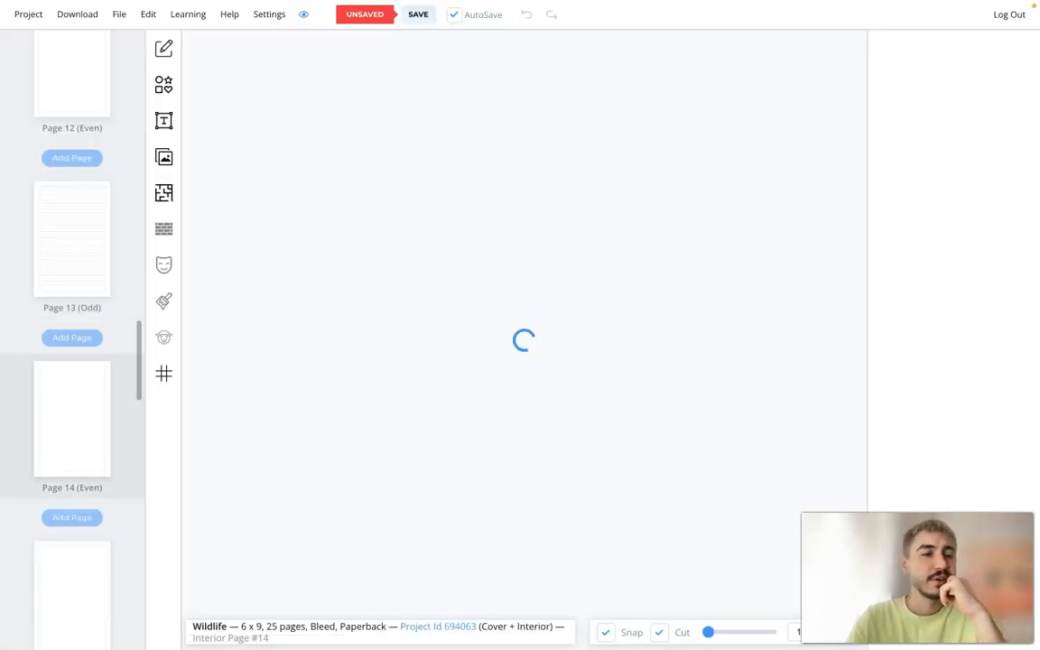
pyautogui.scroll(1, 90, 316)
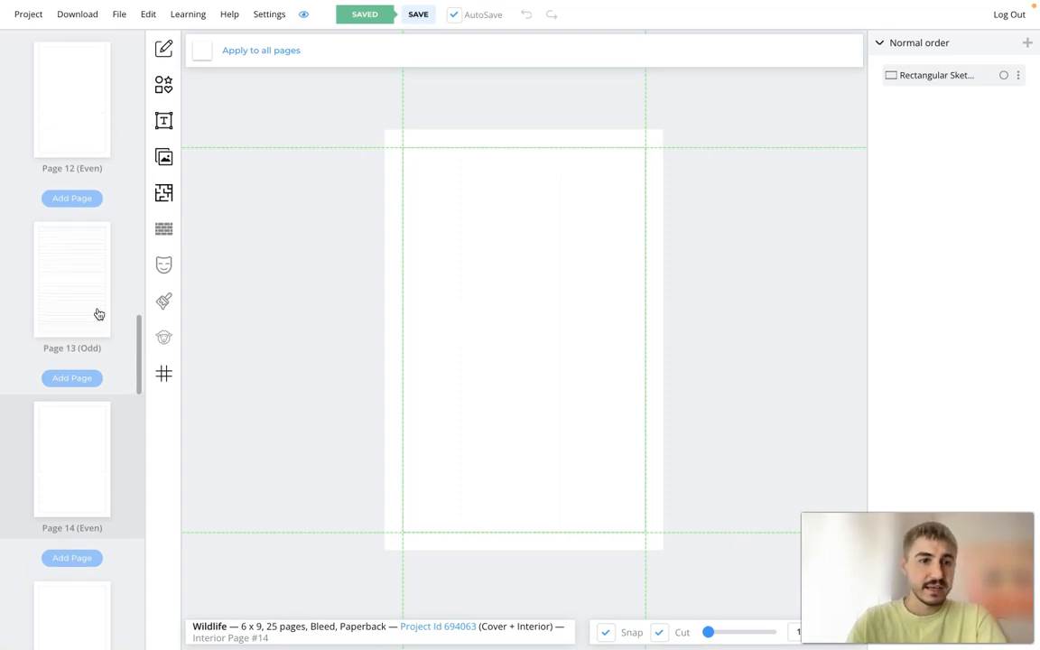
pyautogui.click(89, 282)
pyautogui.scroll(6, 90, 305)
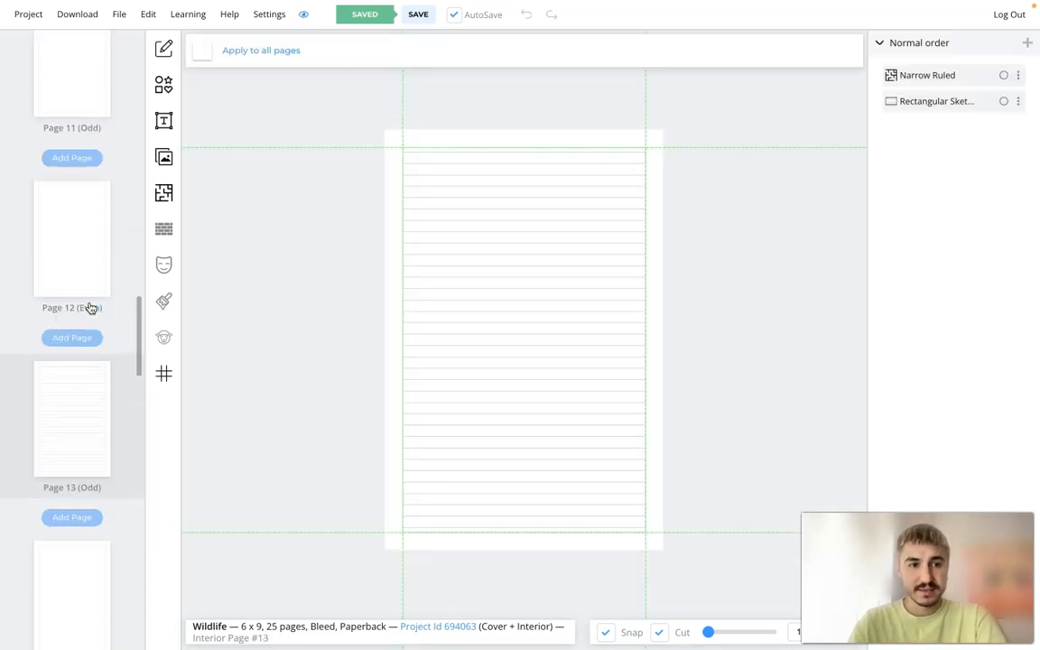
pyautogui.scroll(15, 89, 307)
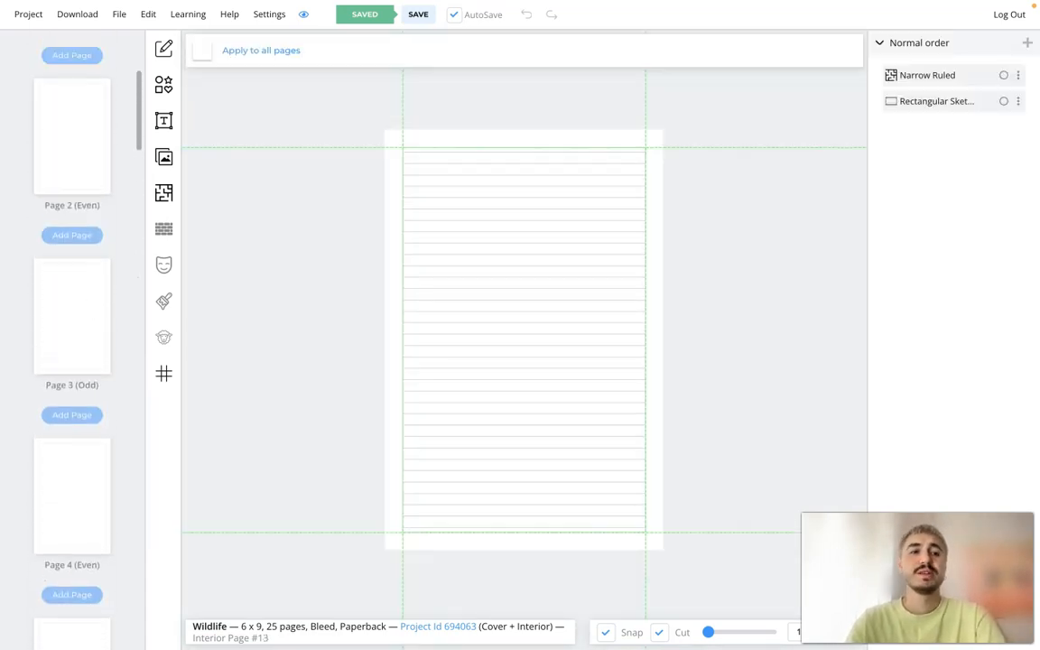
pyautogui.scroll(-20, 88, 305)
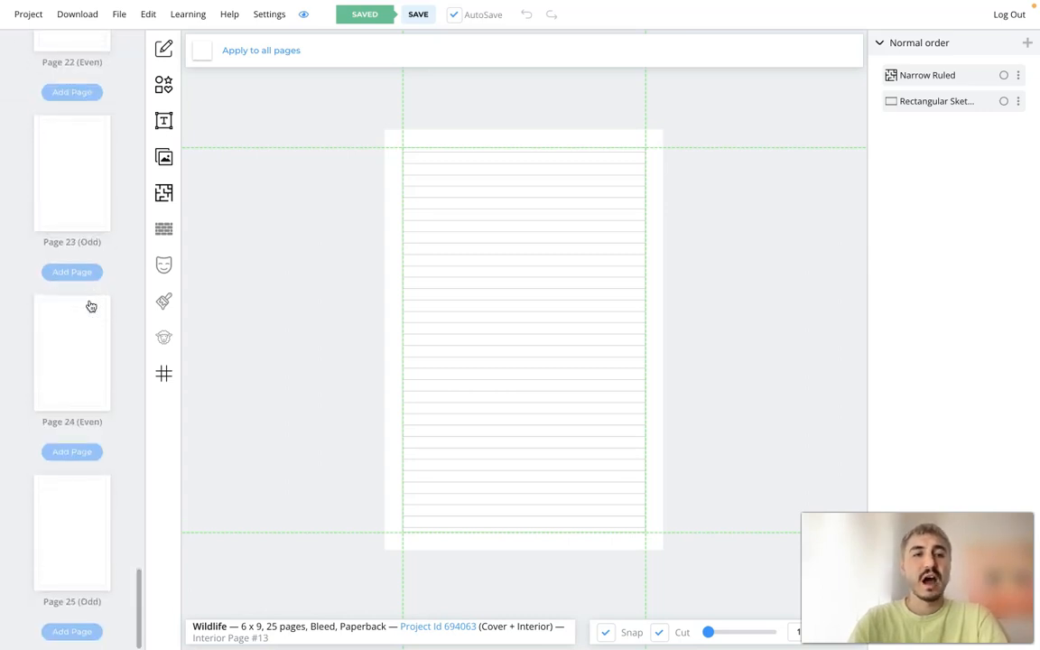
pyautogui.scroll(15, 91, 307)
pyautogui.scroll(15, 91, 307)
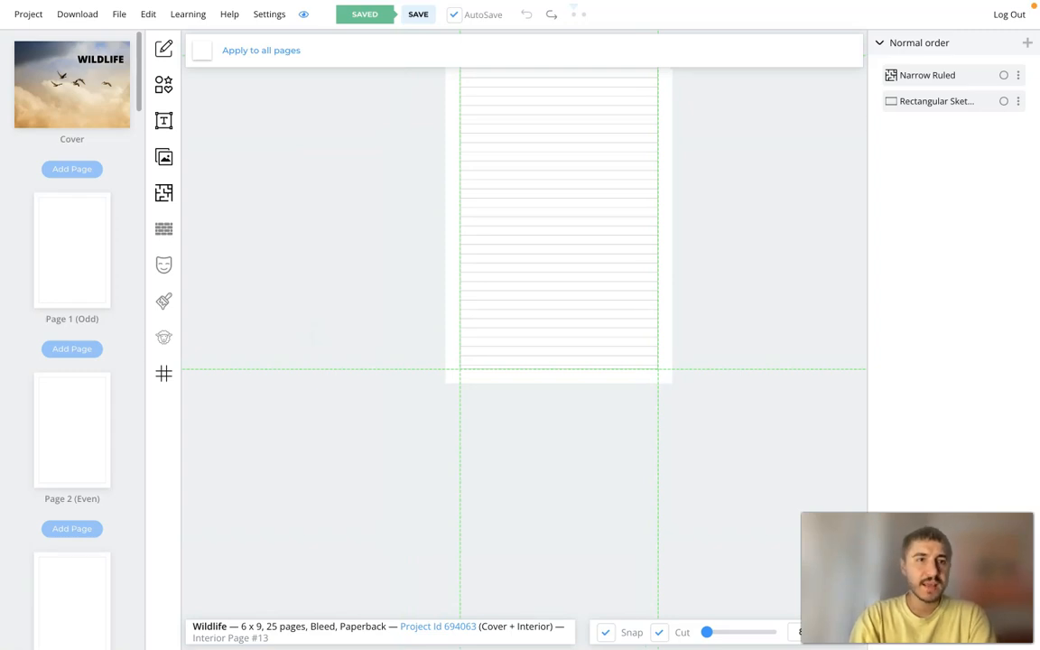
pyautogui.click(76, 13)
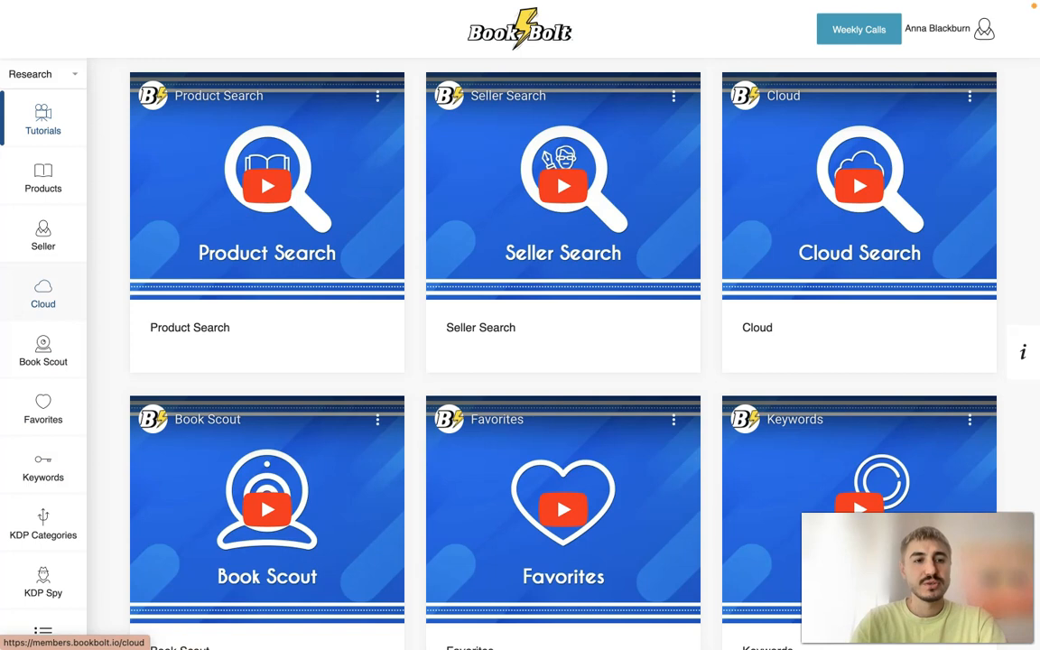
# - Run a Cloud search of the Top 100 bestsellers in the Journal category with the keyword wildlife, keeping the default BSR and price ranges
pyautogui.click(42, 296)
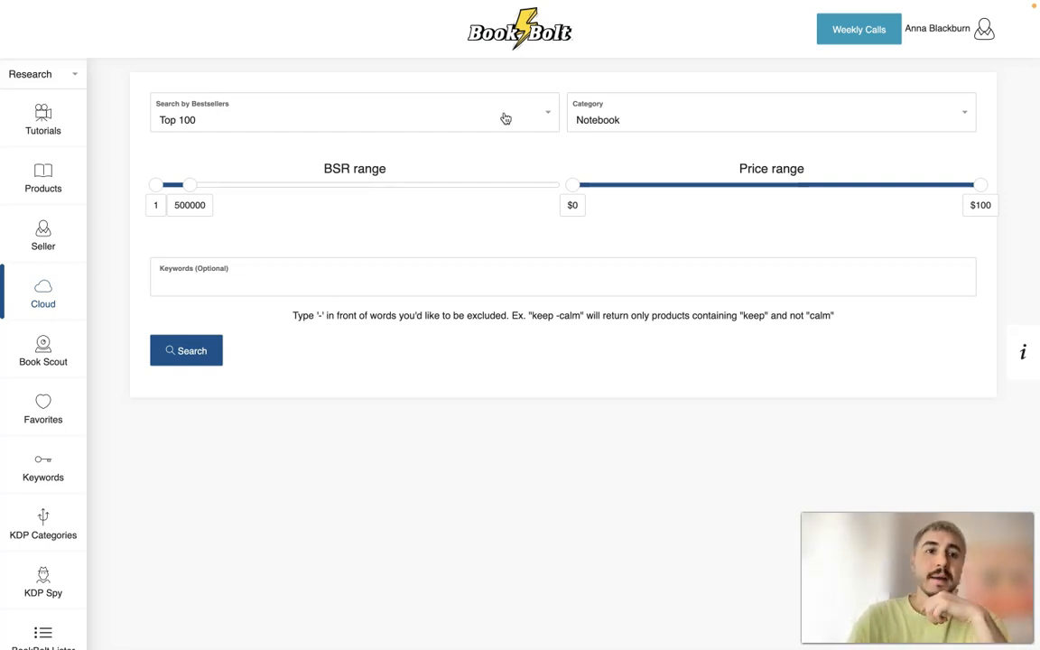
pyautogui.click(456, 108)
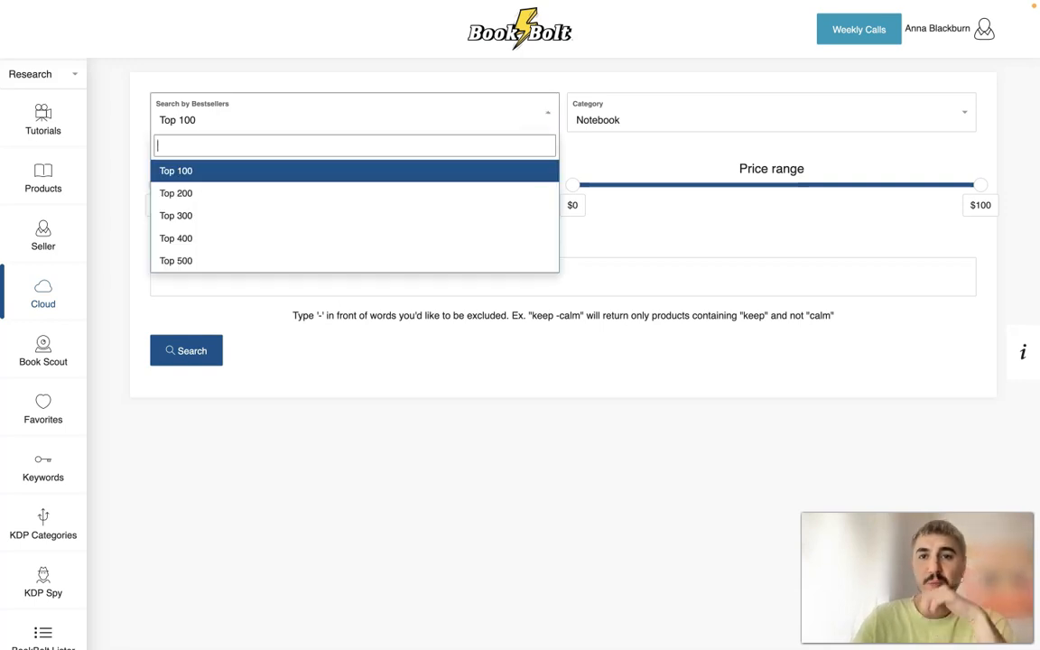
pyautogui.click(664, 88)
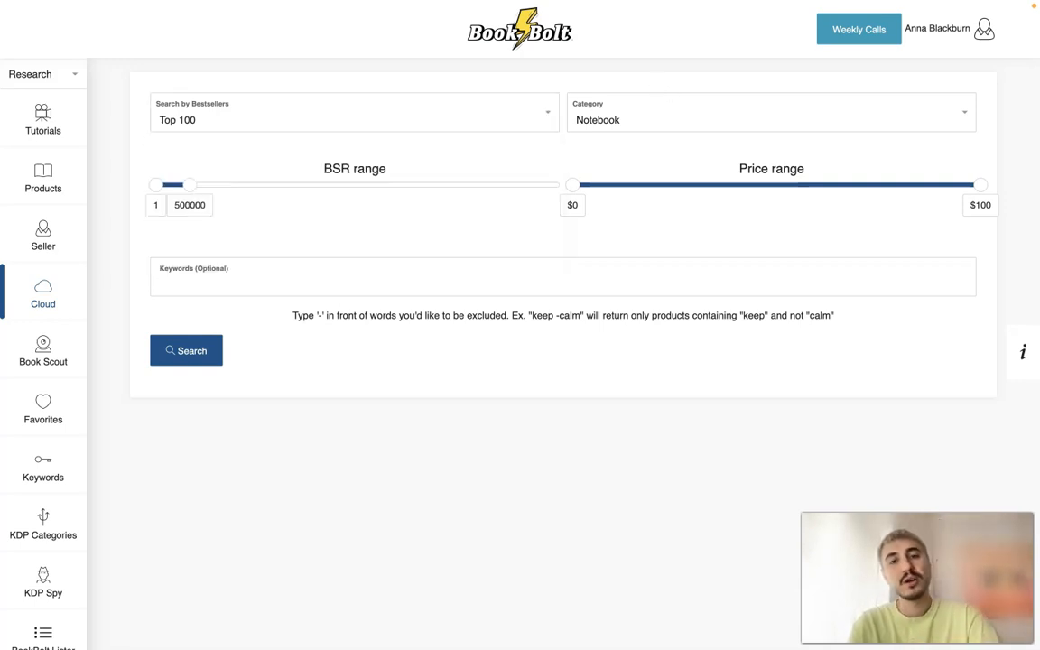
pyautogui.click(771, 113)
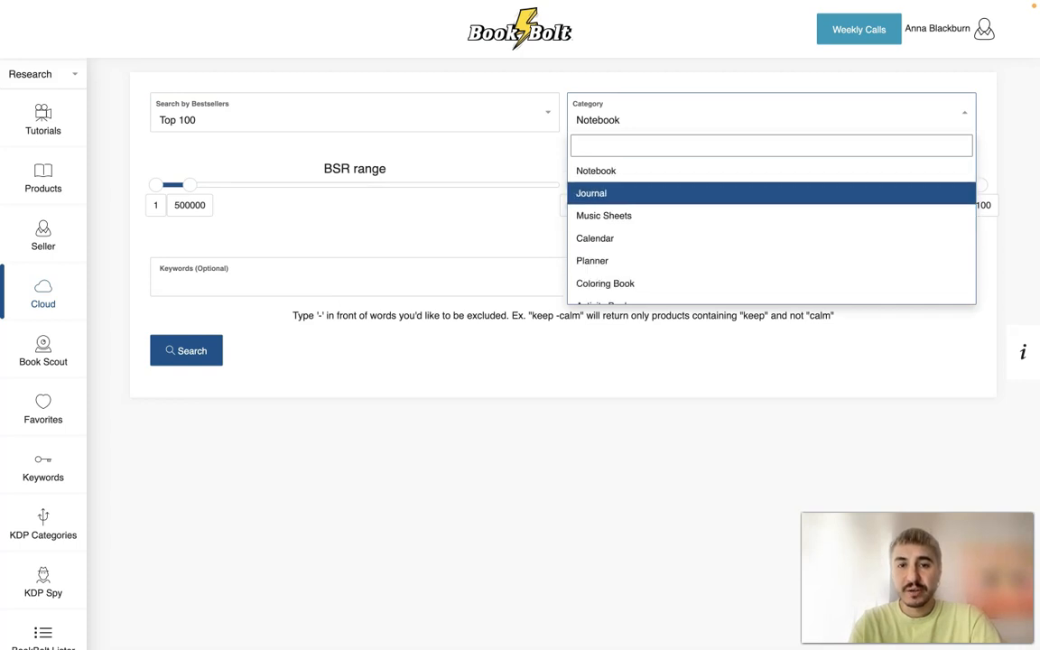
pyautogui.click(771, 193)
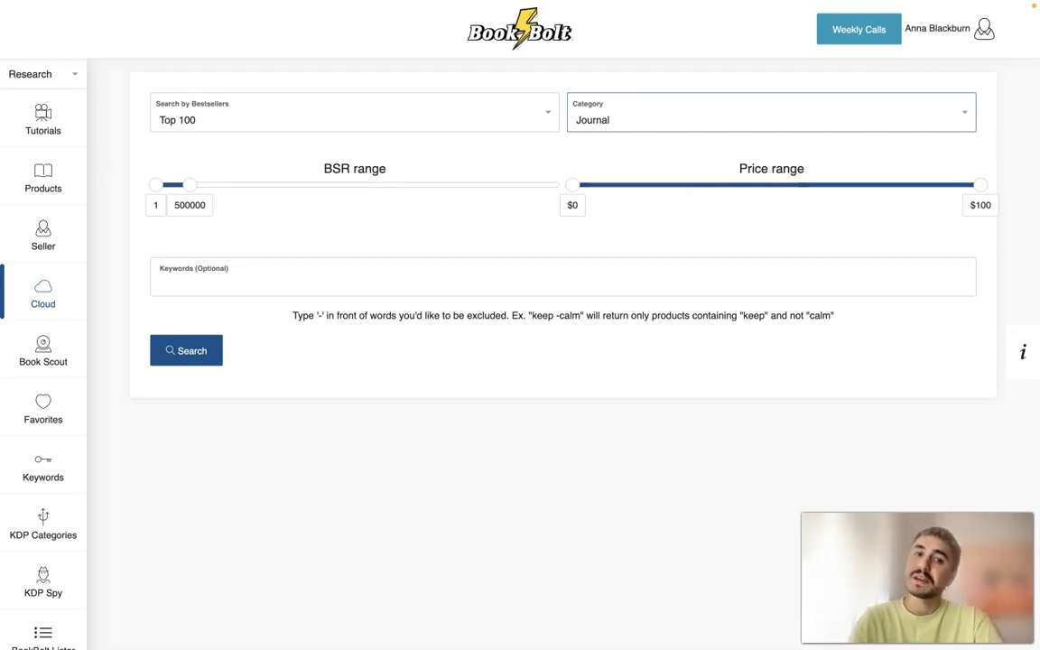
pyautogui.click(248, 268)
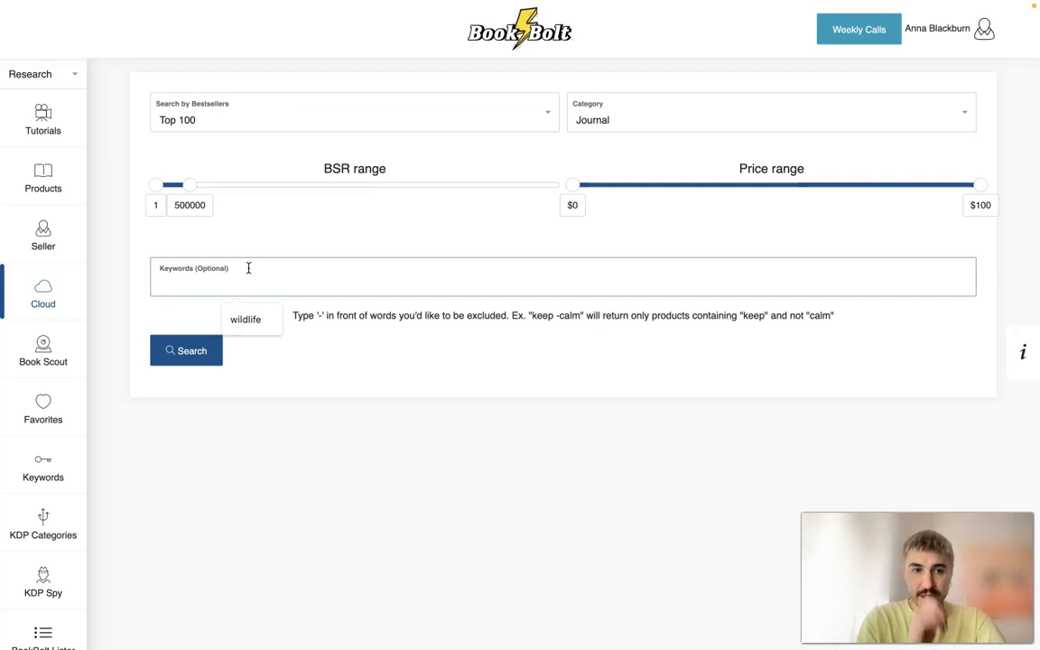
pyautogui.click(242, 318)
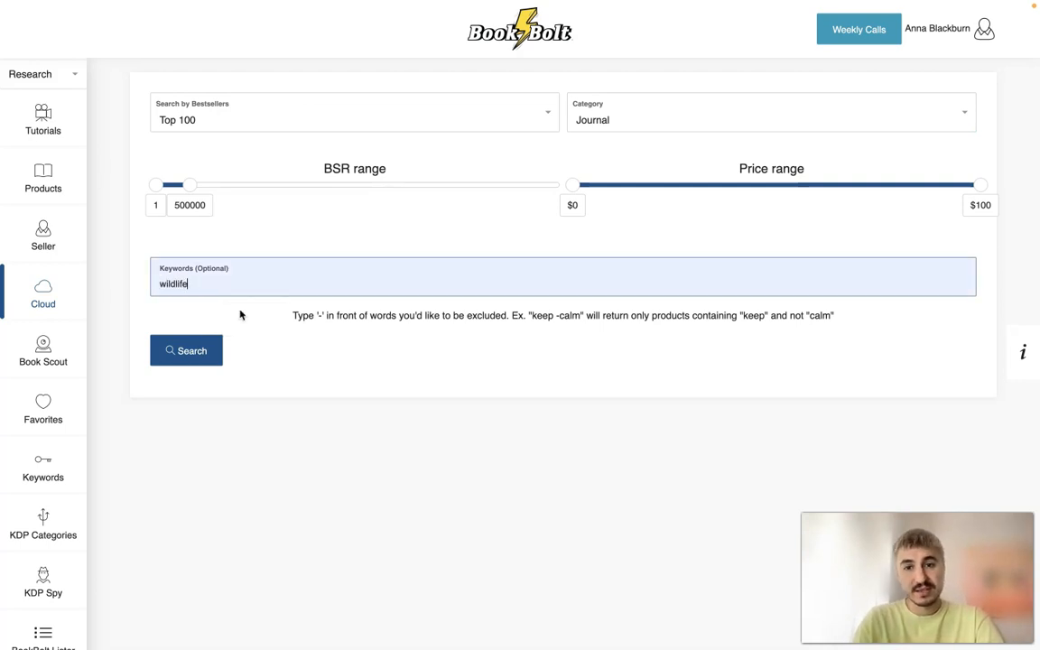
pyautogui.press('Return')
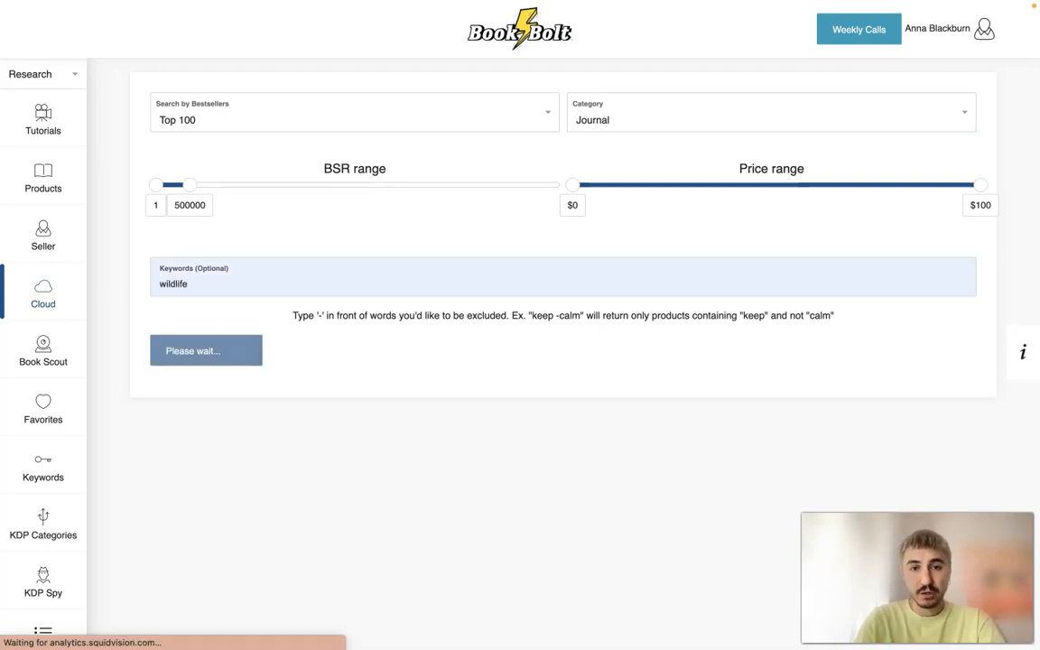
# - Compare the price, BSR and estimated sales of the wildlife journals found, and open the Bird Watching Notebook's Amazon listing
pyautogui.scroll(-10, 544, 416)
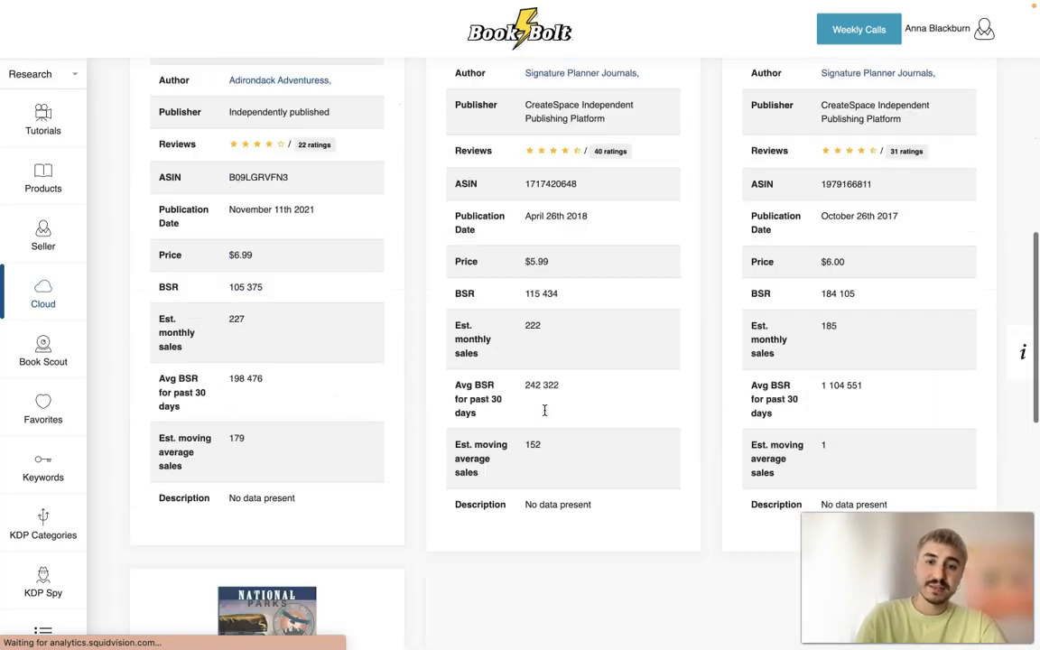
pyautogui.scroll(5, 544, 415)
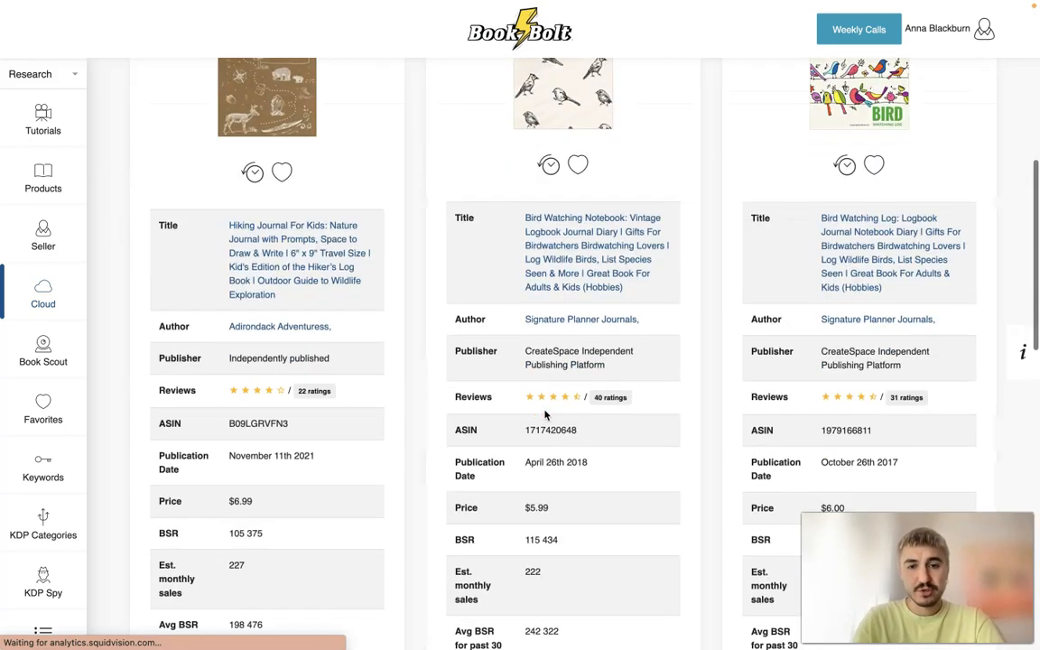
pyautogui.scroll(-3, 545, 413)
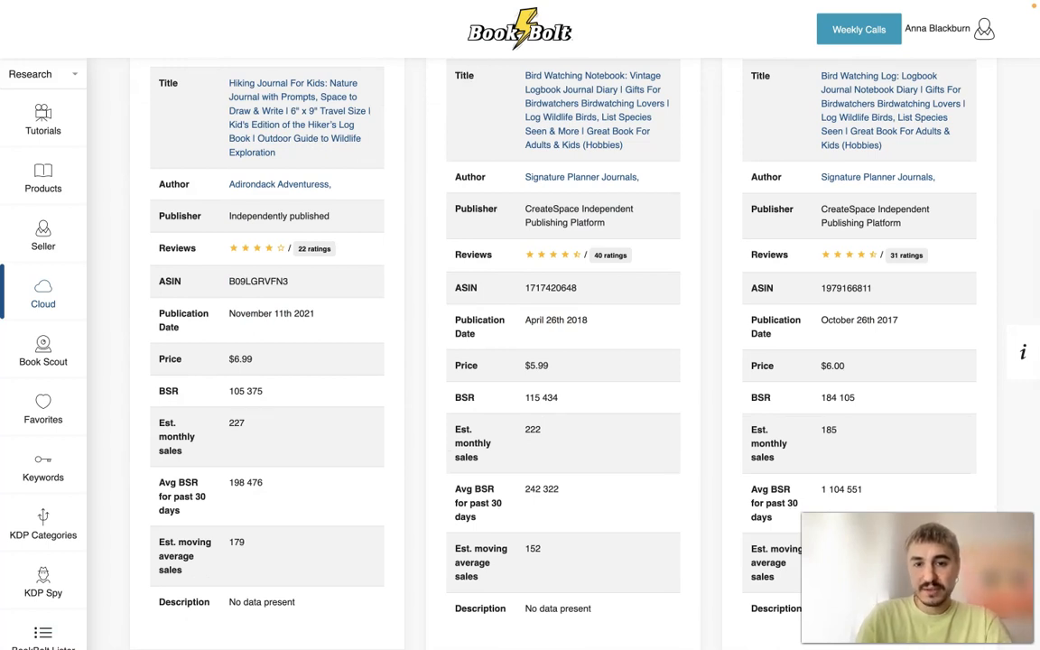
pyautogui.scroll(2, 543, 440)
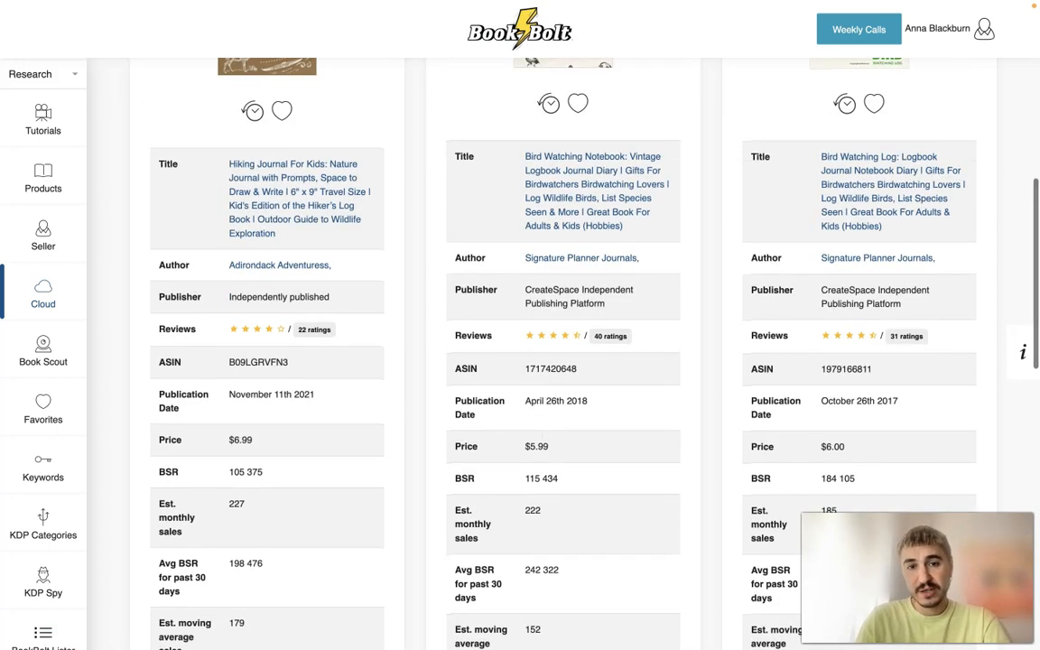
pyautogui.scroll(3, 545, 415)
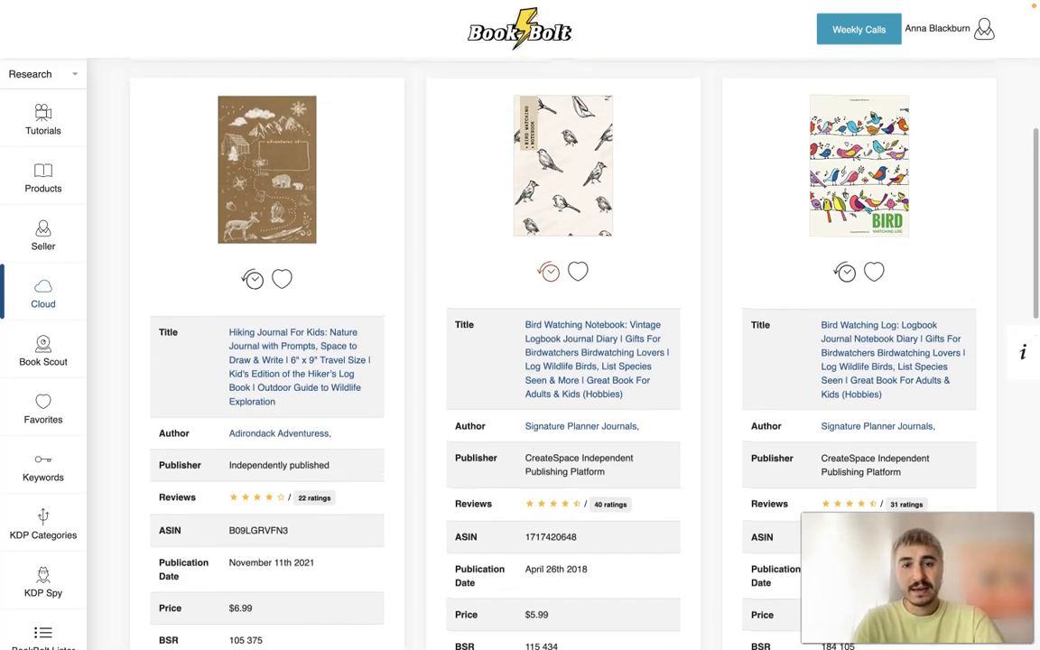
pyautogui.scroll(-3, 549, 271)
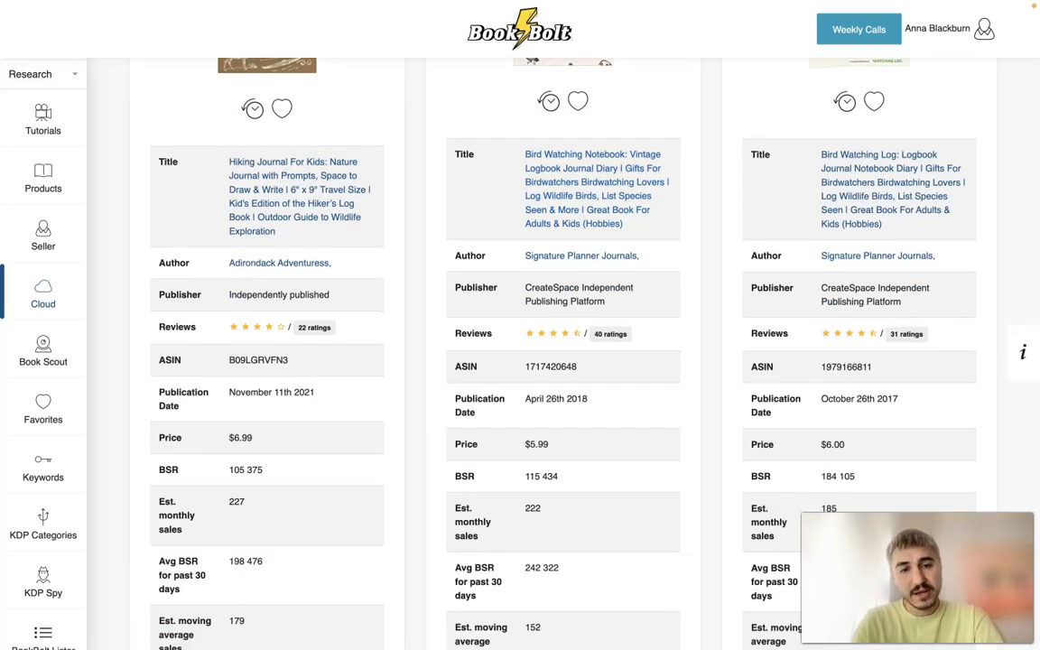
pyautogui.scroll(4, 541, 361)
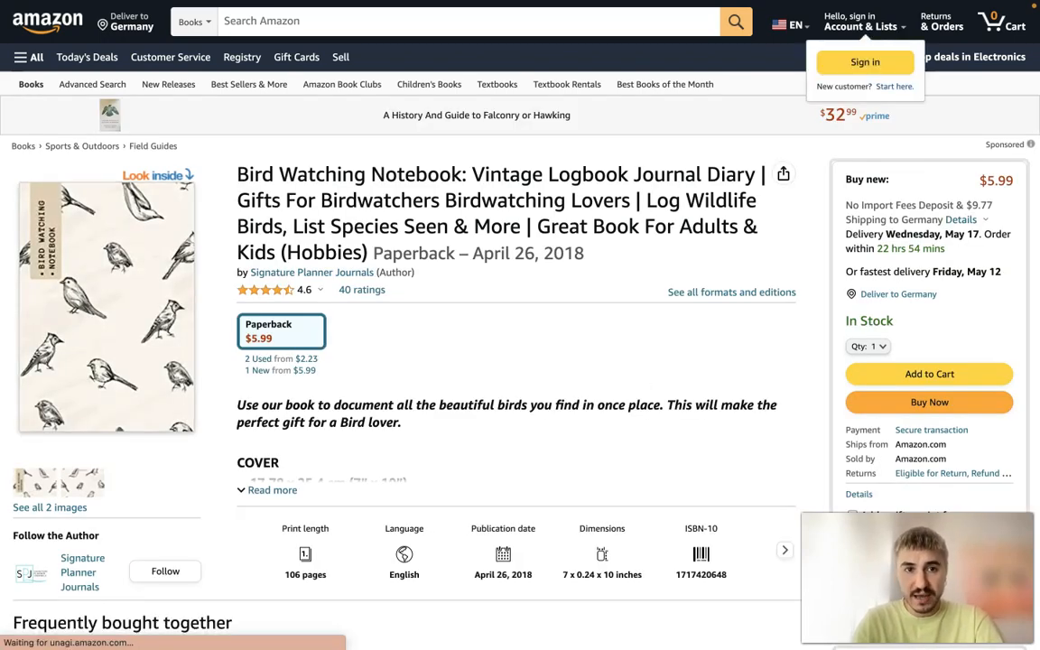
# - Expand the Bird Watching Notebook's full description on Amazon and examine its cover and interior page specifications
pyautogui.scroll(-1, 495, 342)
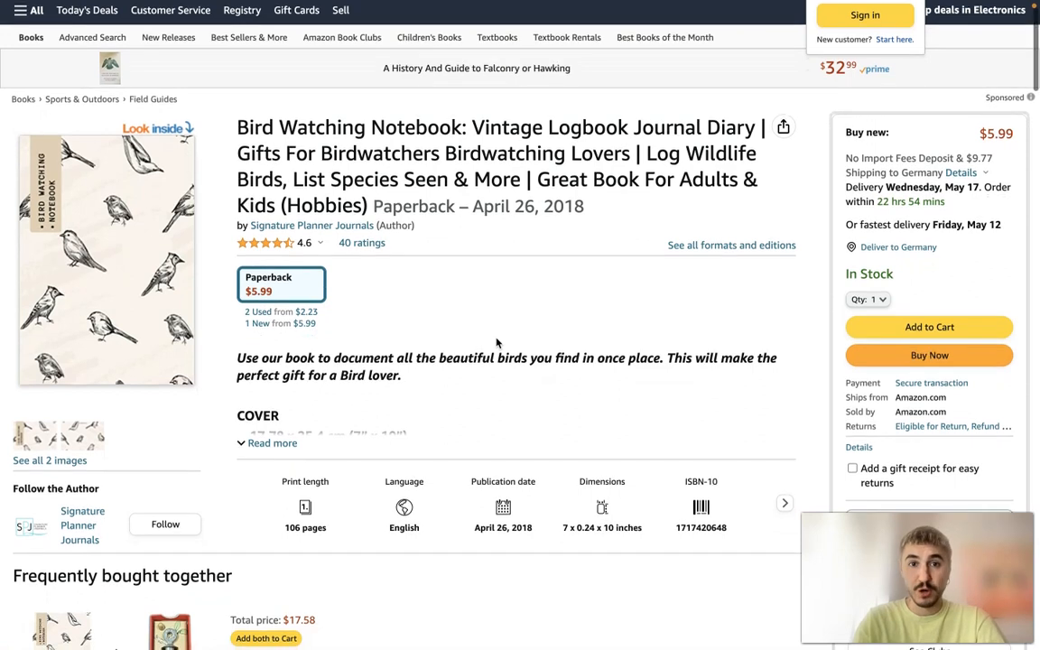
pyautogui.scroll(-1, 495, 342)
pyautogui.scroll(-3, 496, 342)
pyautogui.scroll(-3, 496, 342)
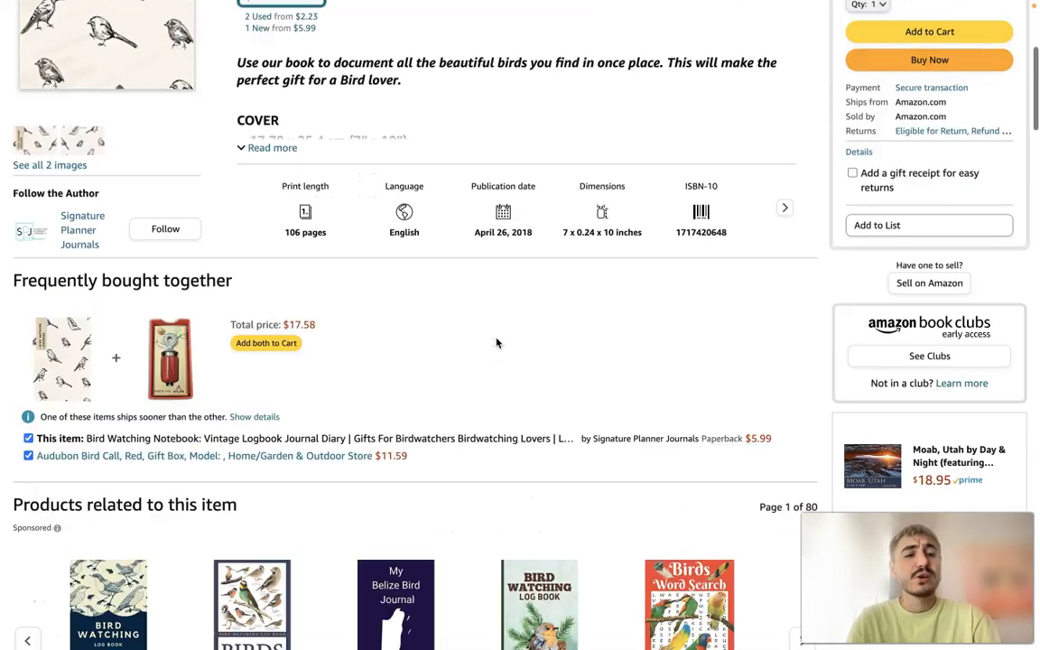
pyautogui.scroll(2, 495, 343)
pyautogui.scroll(1, 495, 342)
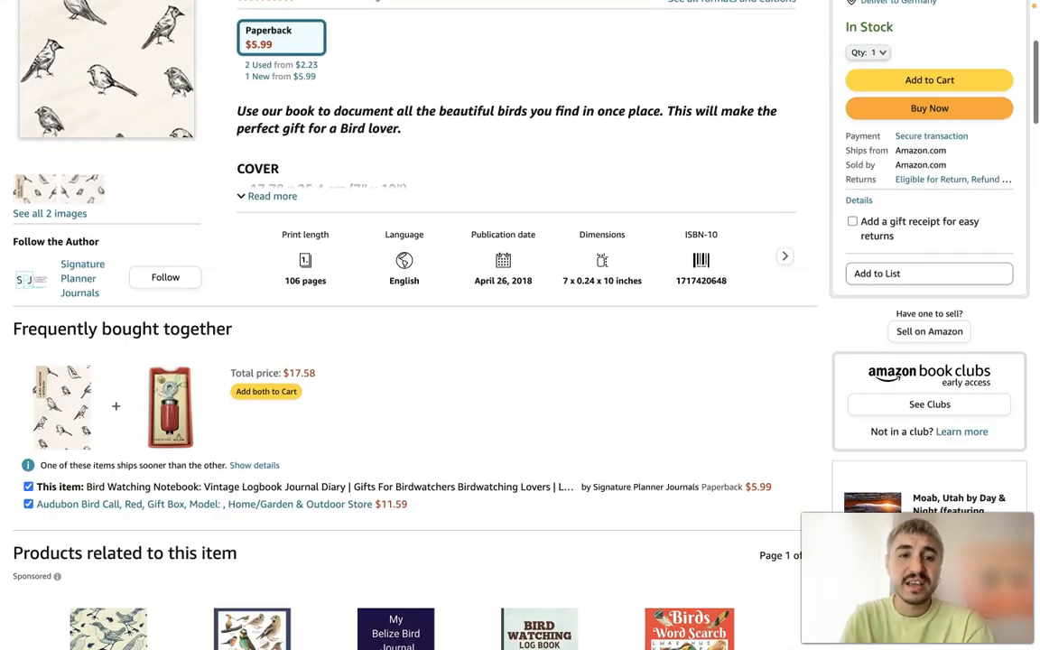
pyautogui.click(272, 196)
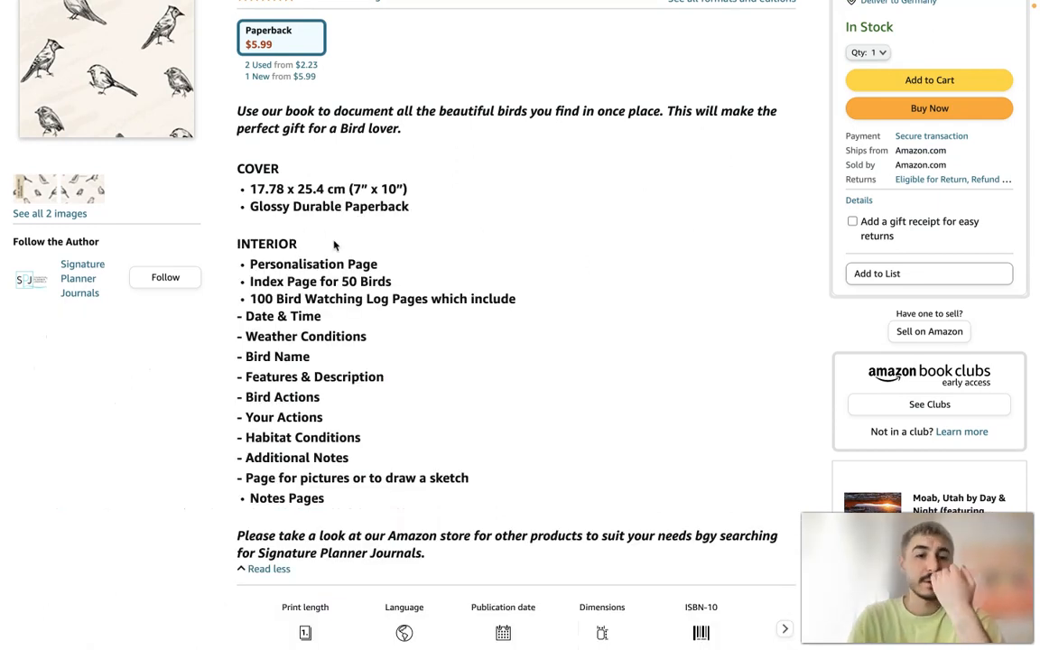
pyautogui.scroll(-1, 336, 247)
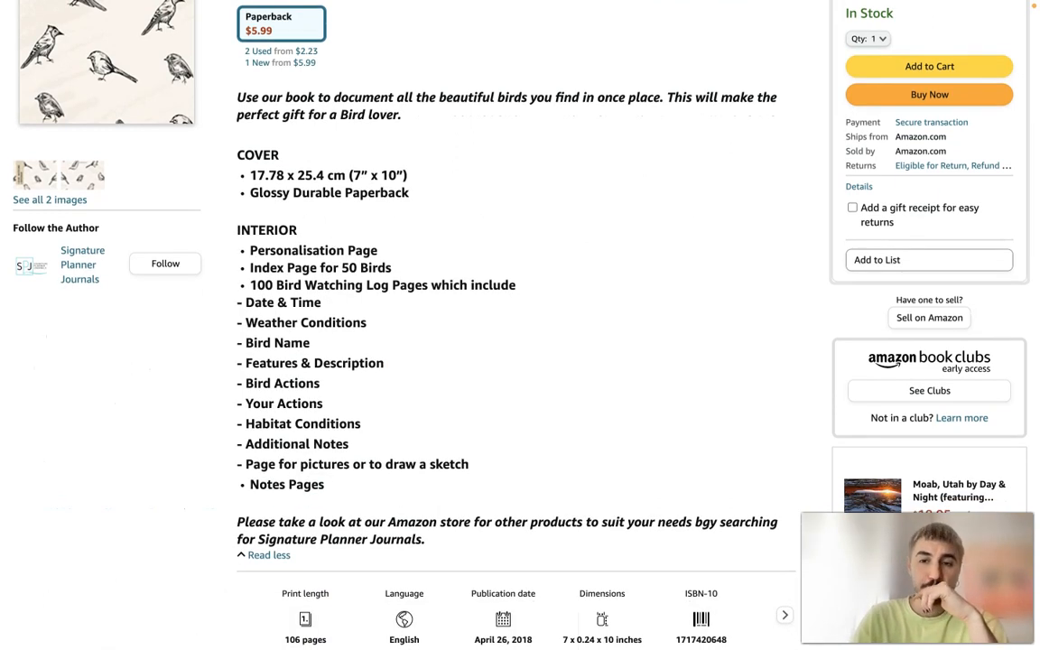
pyautogui.scroll(2, 457, 261)
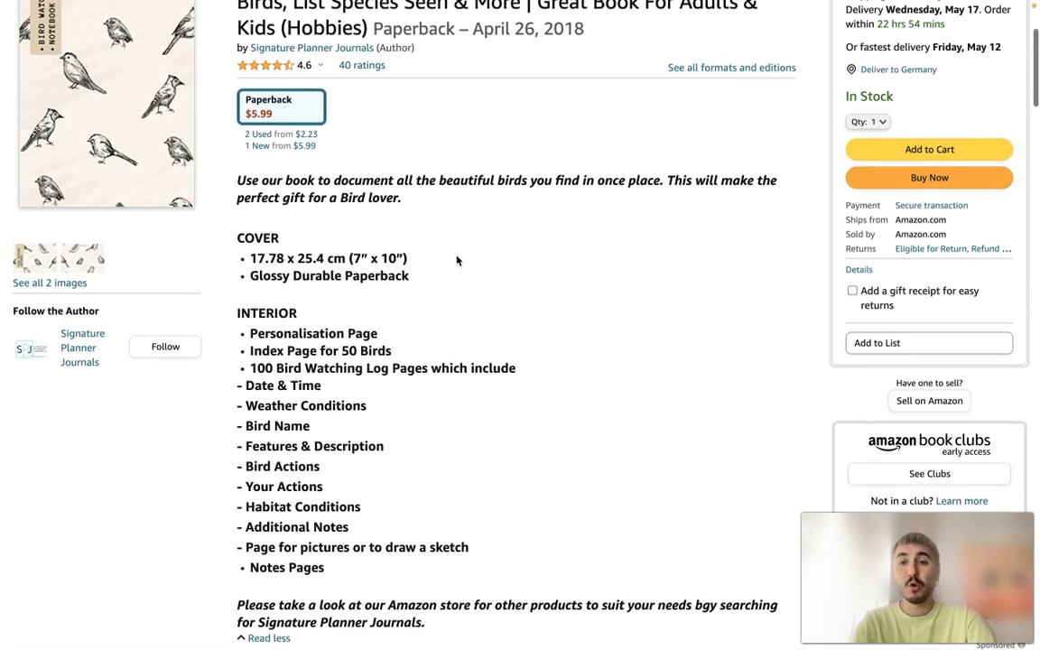
pyautogui.scroll(-2, 457, 261)
pyautogui.scroll(-1, 457, 261)
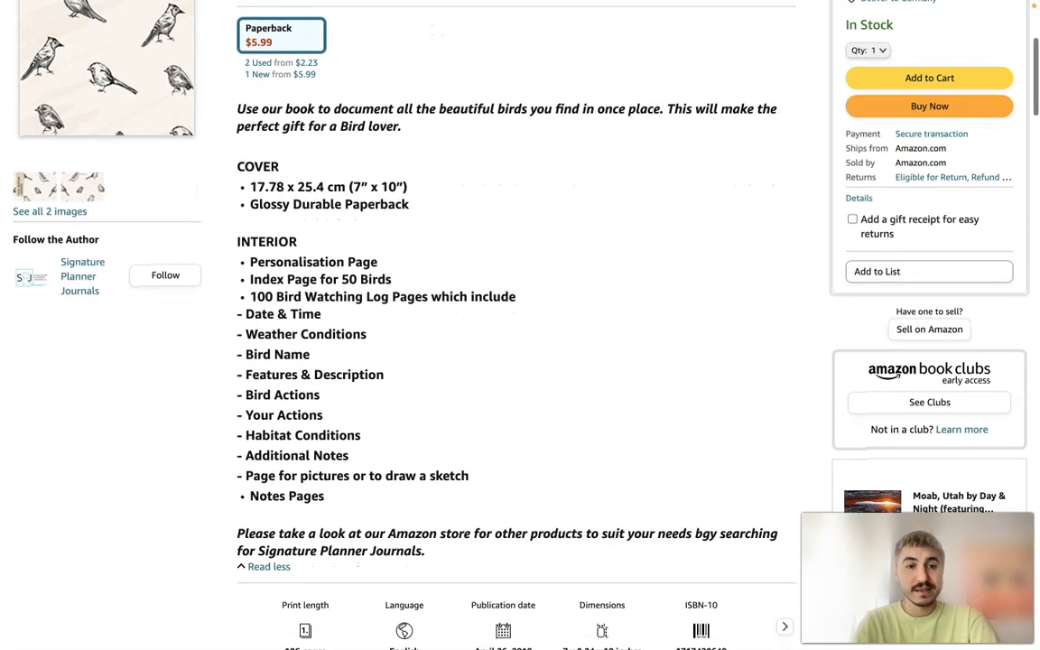
pyautogui.moveTo(326, 496); pyautogui.dragTo(251, 242)
pyautogui.click(363, 315)
# - Examine the notebook's product details, customer rating breakdown and the related bird watching books on its Amazon page
pyautogui.scroll(-15, 363, 315)
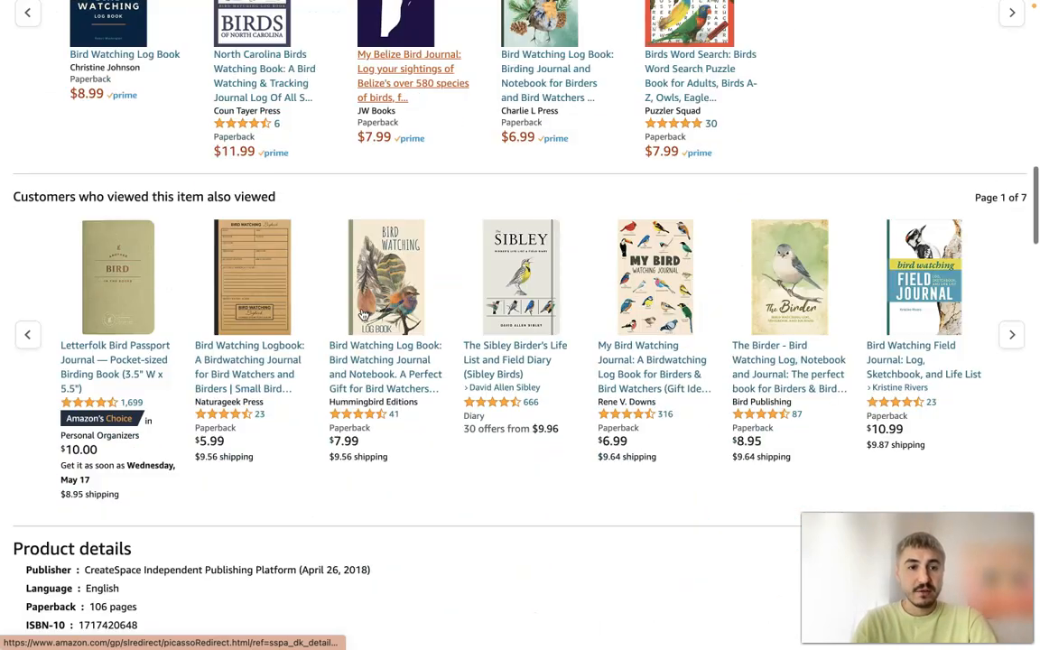
pyautogui.scroll(-1, 362, 315)
pyautogui.moveTo(194, 372)
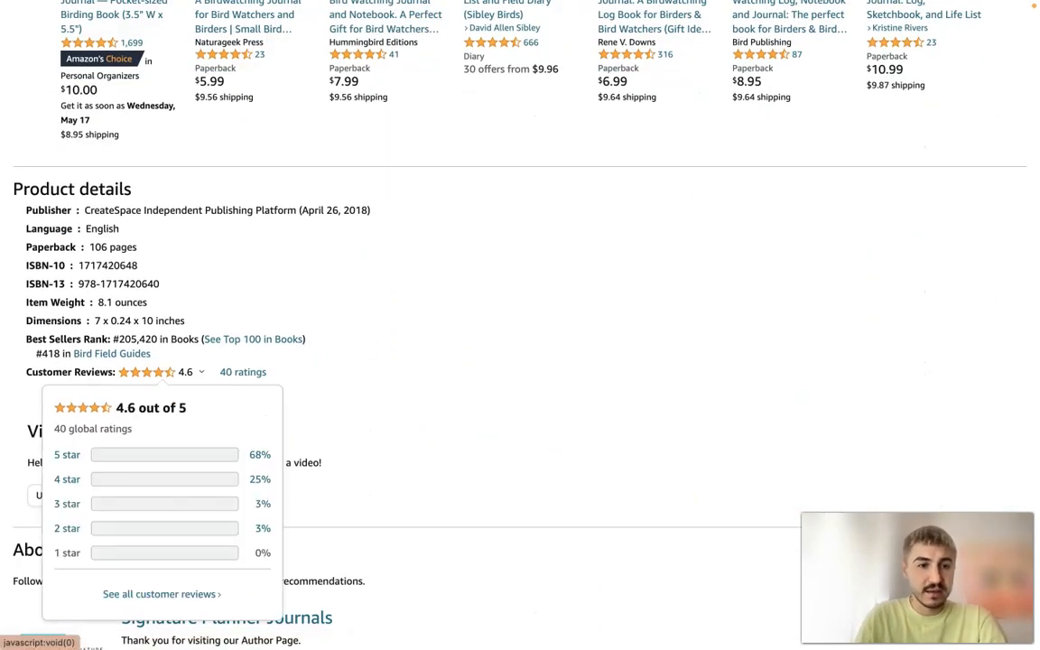
pyautogui.scroll(-8, 437, 344)
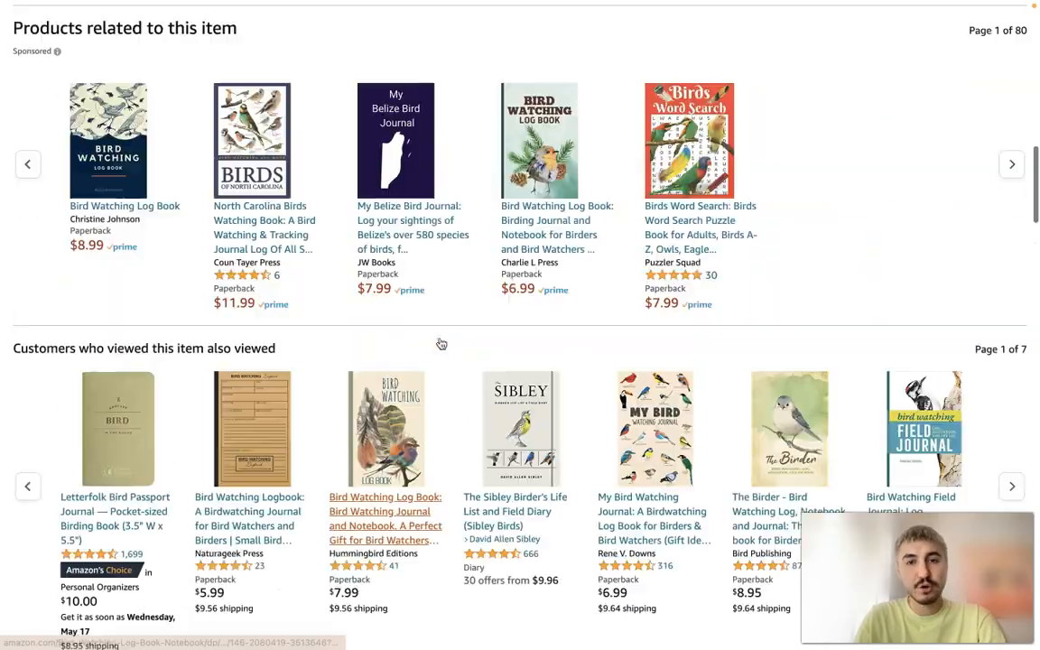
pyautogui.scroll(20, 440, 342)
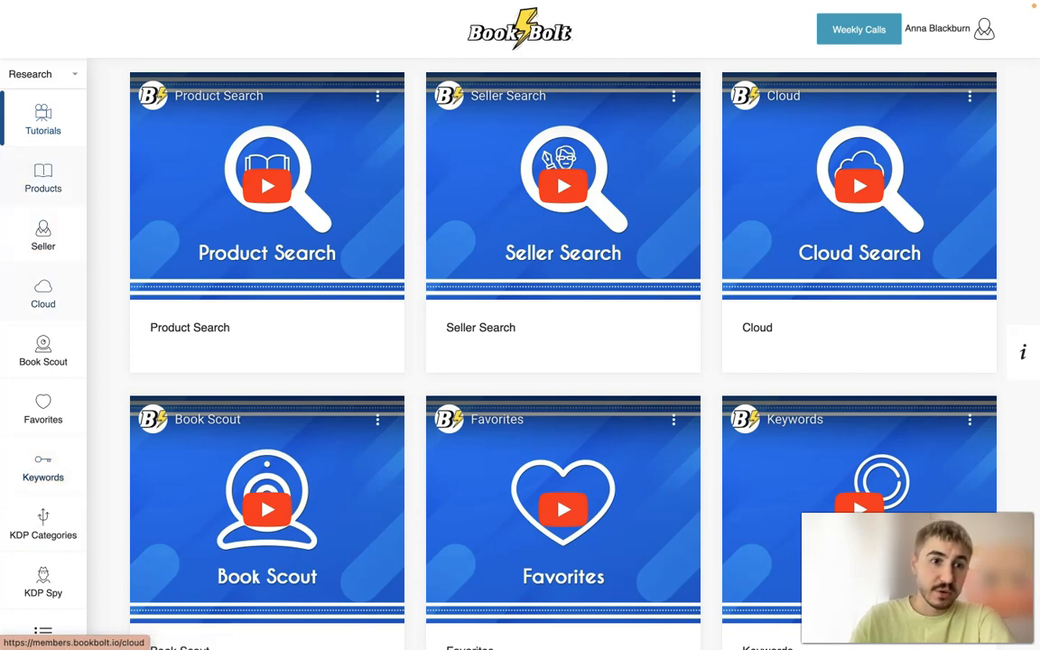
# - Switch back to Book Bolt's research tools and run a Keywords search for wildlife
pyautogui.click(43, 178)
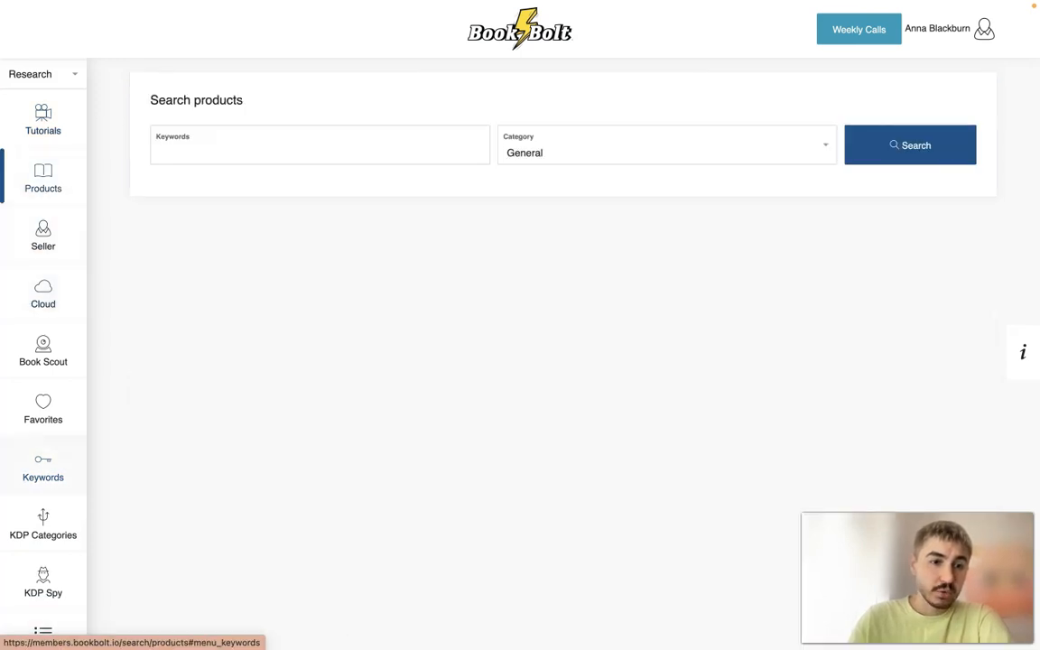
pyautogui.moveTo(43, 468)
pyautogui.click(124, 88)
pyautogui.click(397, 146)
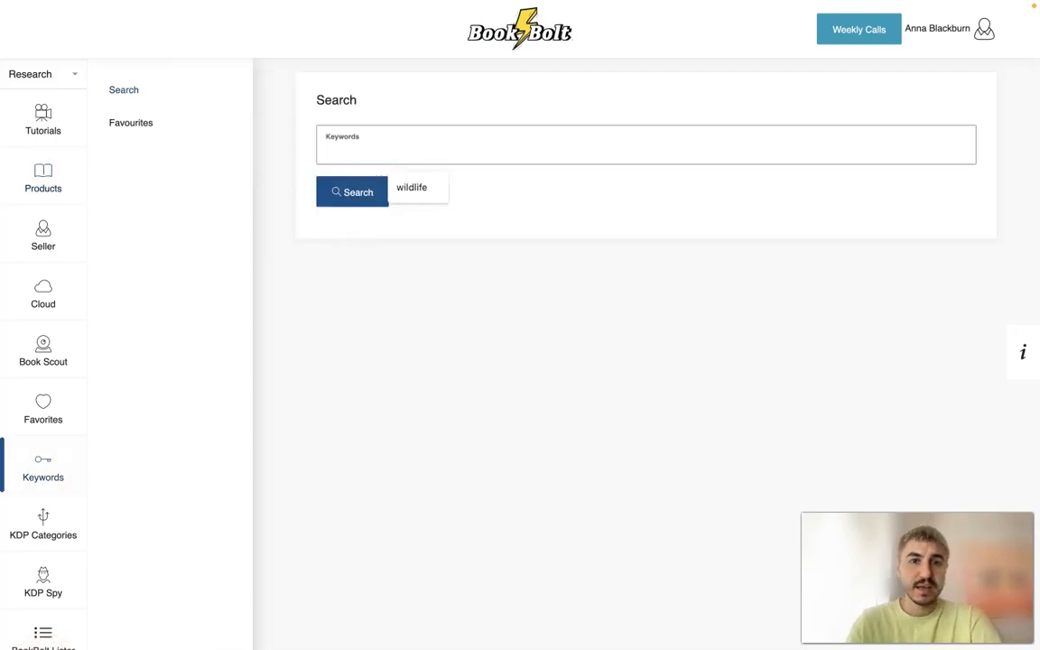
pyautogui.click(411, 186)
pyautogui.click(365, 193)
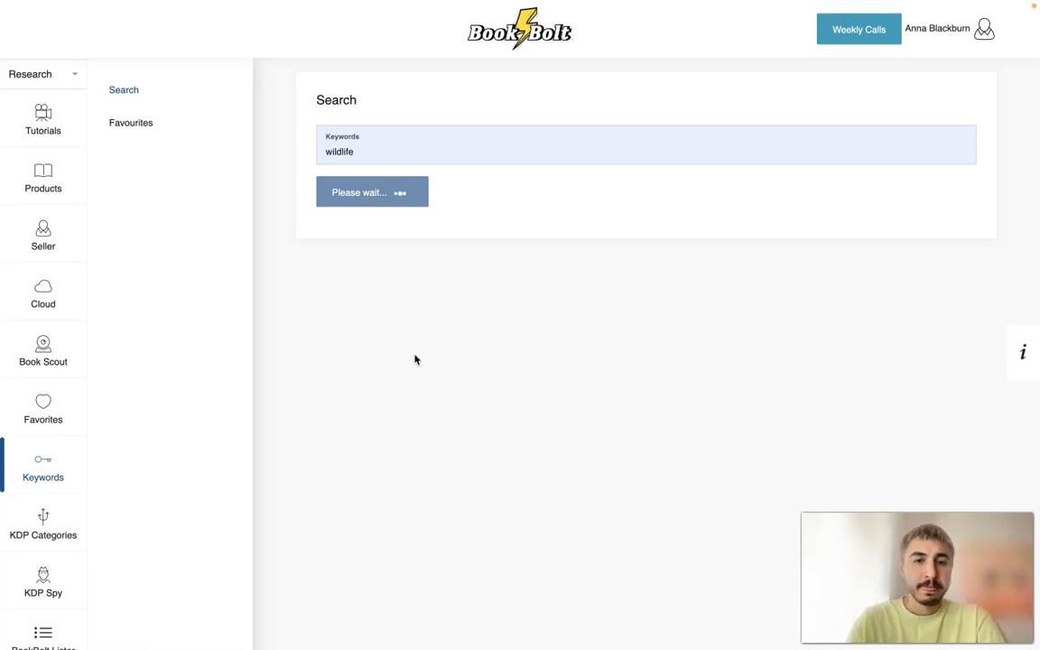
# - Examine the wildlife keyword results for Amazon and Google search volume, CPC and competition, along with the most frequent keywords
pyautogui.scroll(-3, 578, 229)
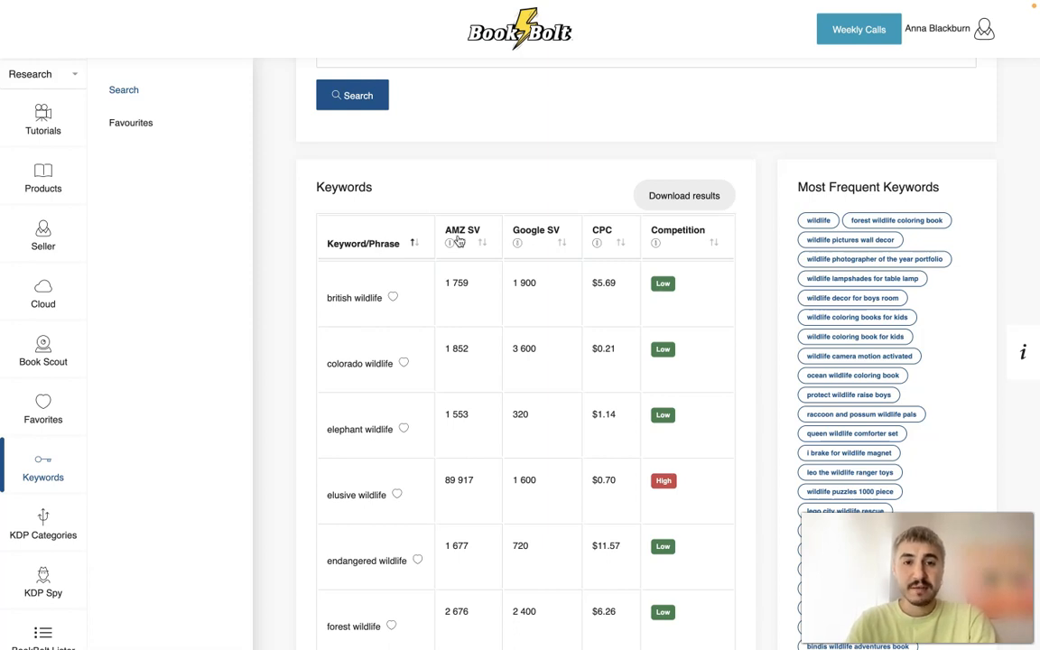
pyautogui.scroll(-1, 646, 361)
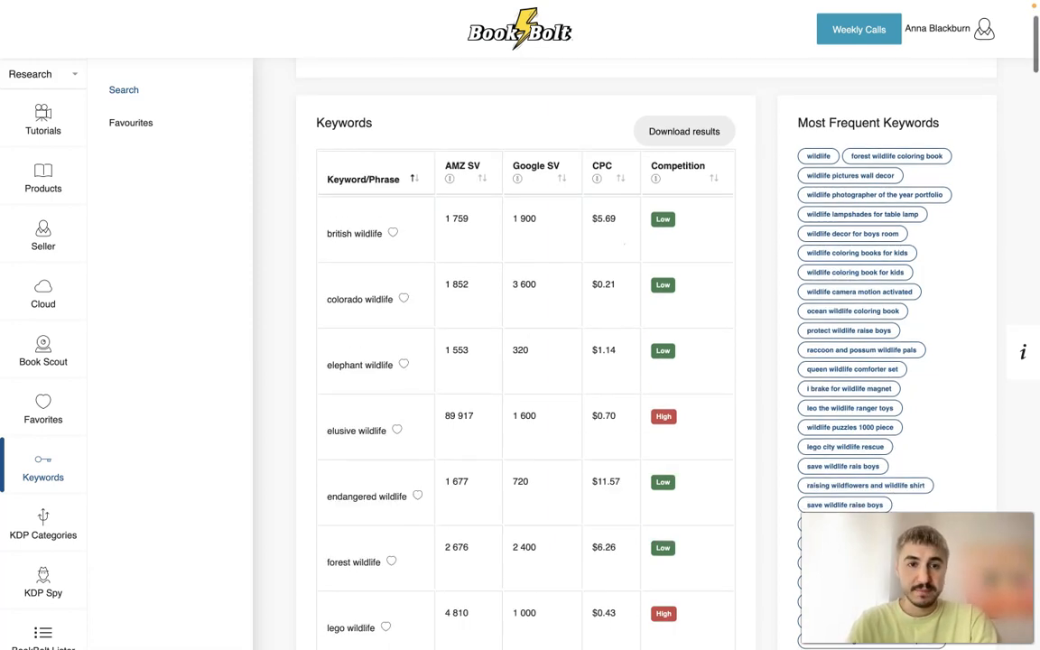
pyautogui.scroll(-4, 356, 352)
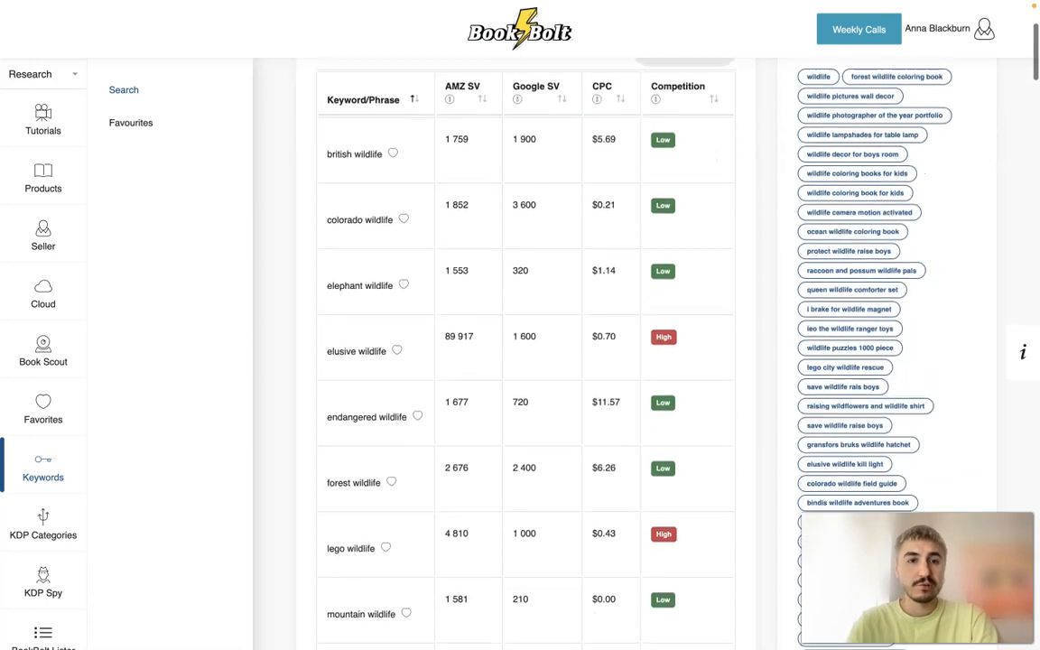
pyautogui.scroll(-10, 356, 356)
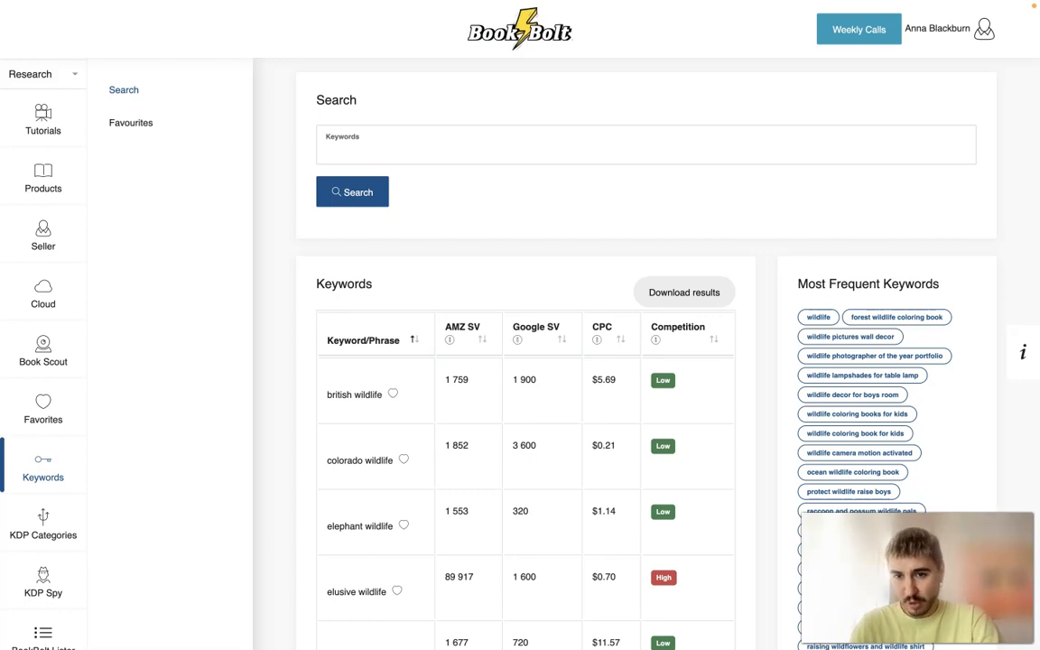
pyautogui.scroll(-2, 703, 485)
pyautogui.scroll(2, 703, 484)
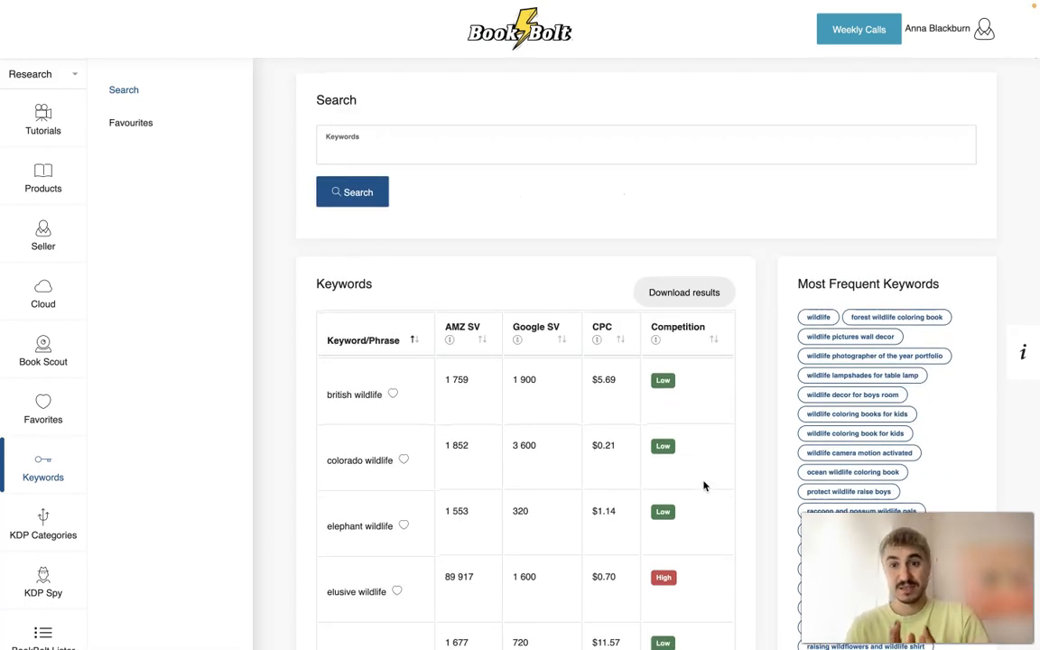